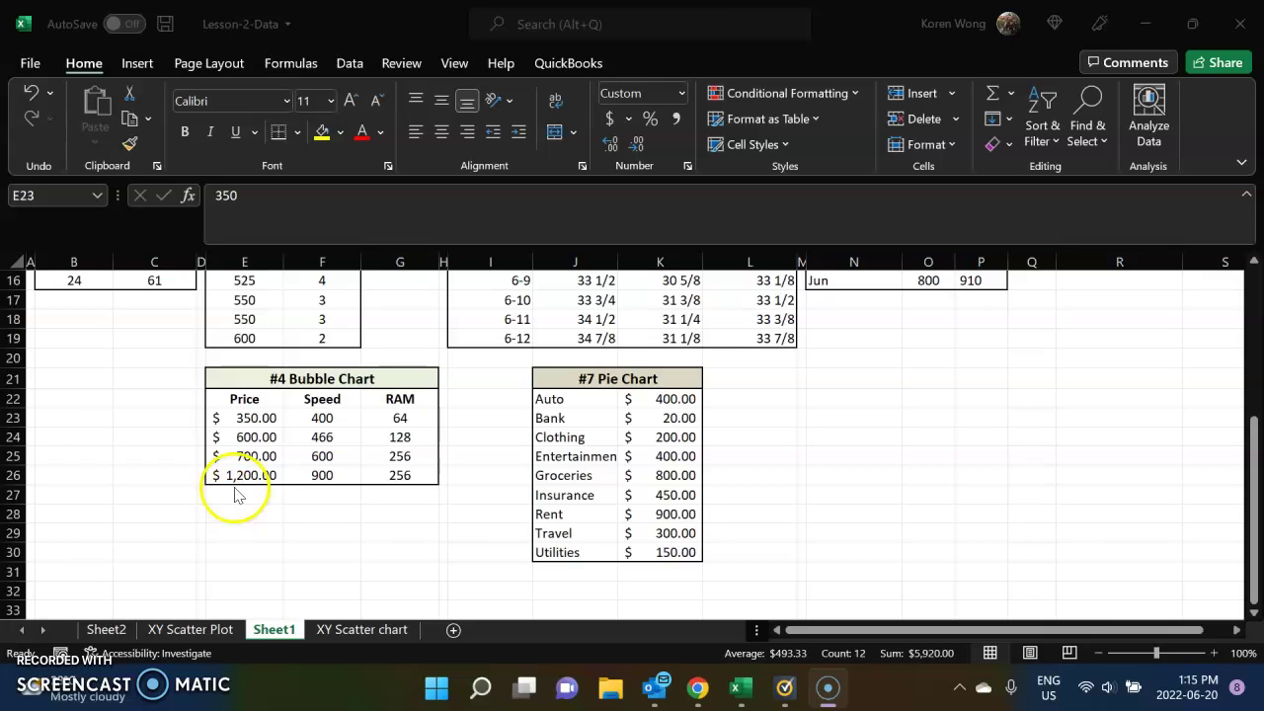
Look over the numbered sample data tables on Sheet1, from the line chart data down to the bubble and pie chart data.
{"action": "left_click", "coordinate": [136, 434]}
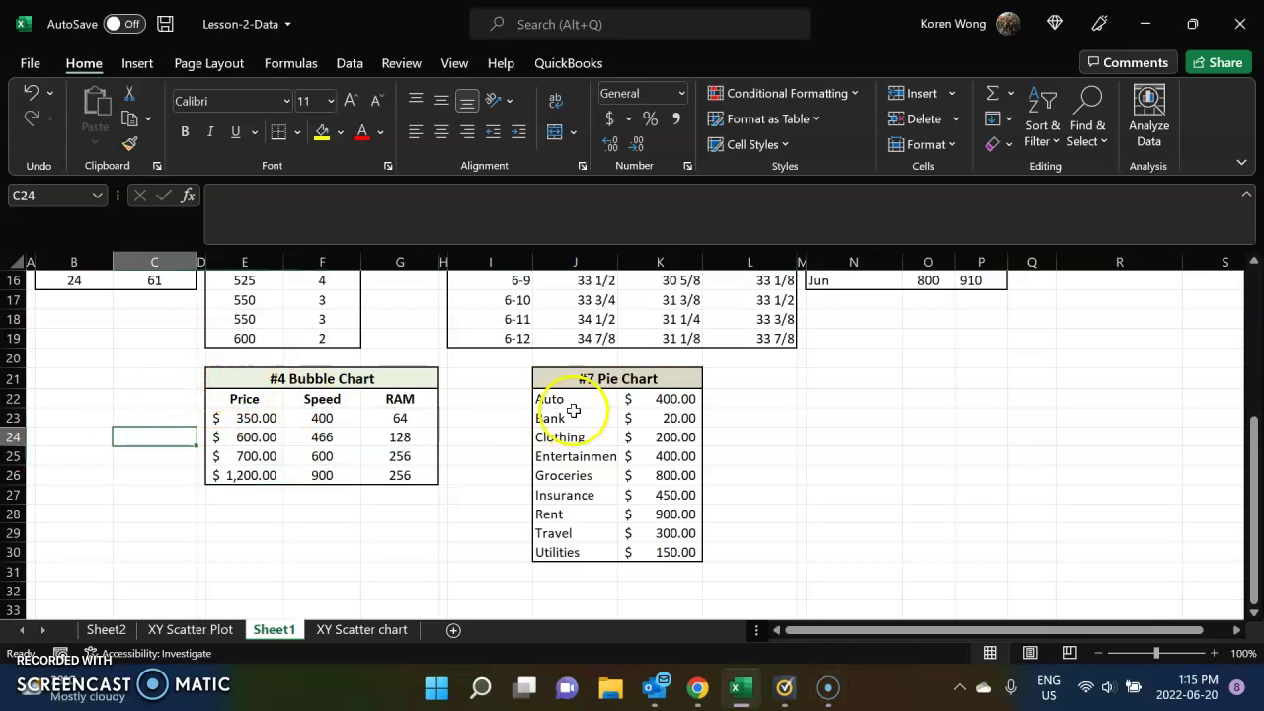
{"action": "left_click_drag", "start_coordinate": [575, 376], "coordinate": [615, 425]}
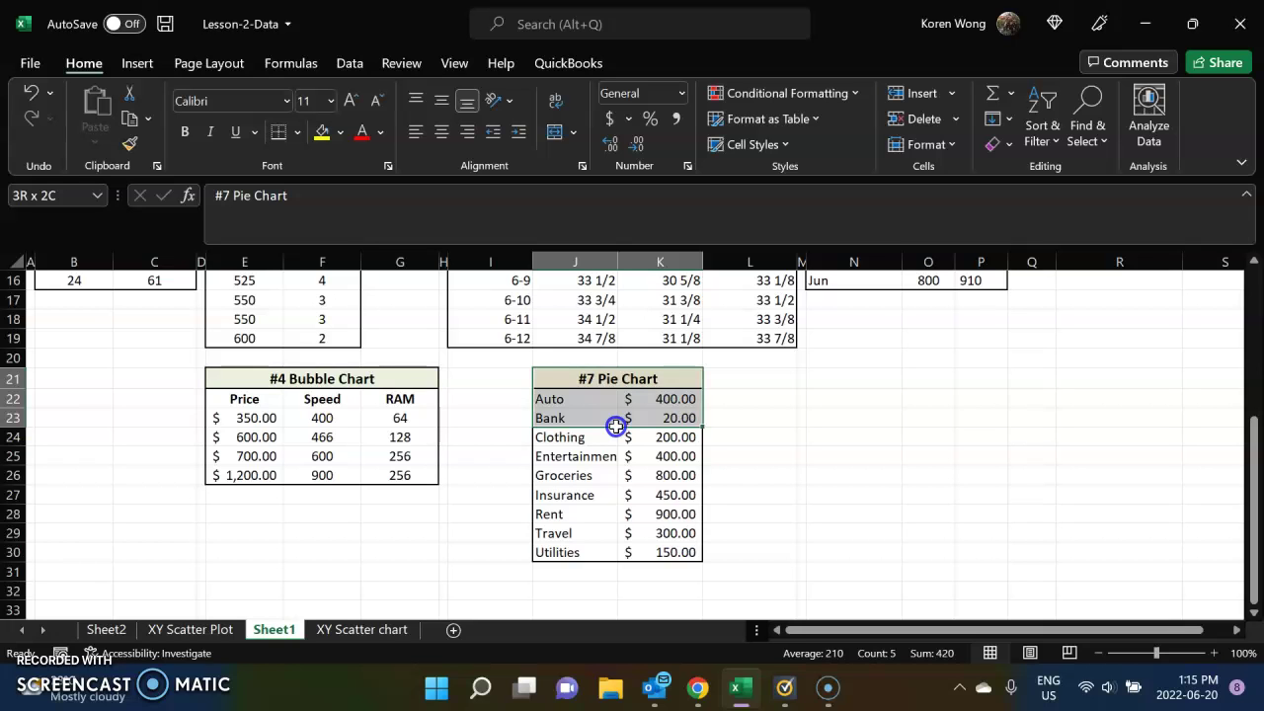
{"action": "left_click", "coordinate": [779, 463]}
{"action": "scroll", "coordinate": [622, 426], "scroll_direction": "up", "scroll_amount": 2}
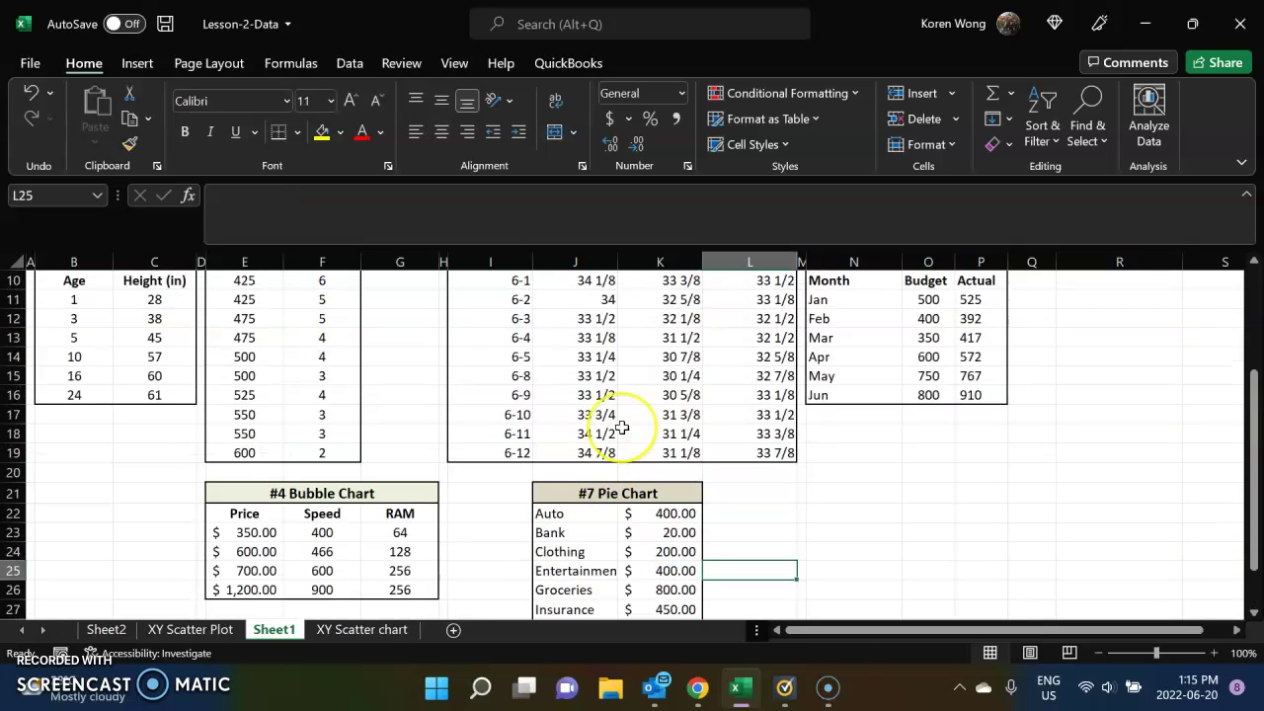
{"action": "scroll", "coordinate": [622, 427], "scroll_direction": "up", "scroll_amount": 3}
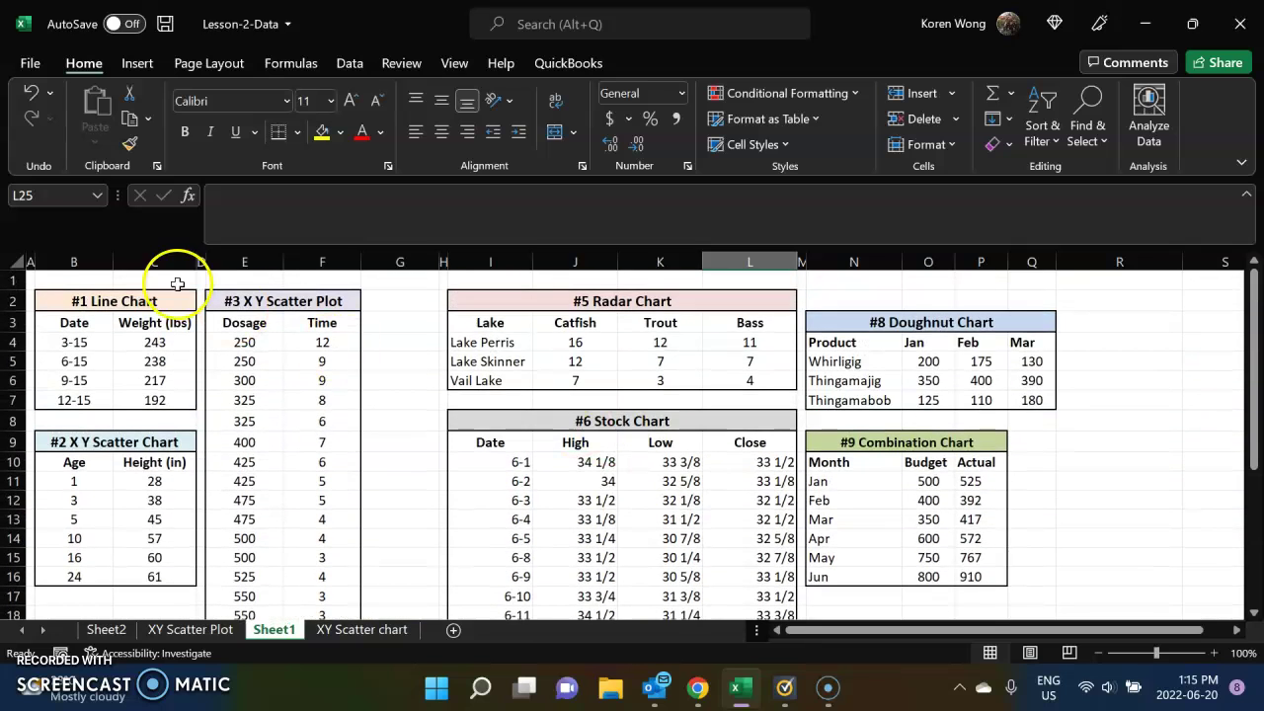
{"action": "left_click_drag", "start_coordinate": [102, 300], "coordinate": [144, 324]}
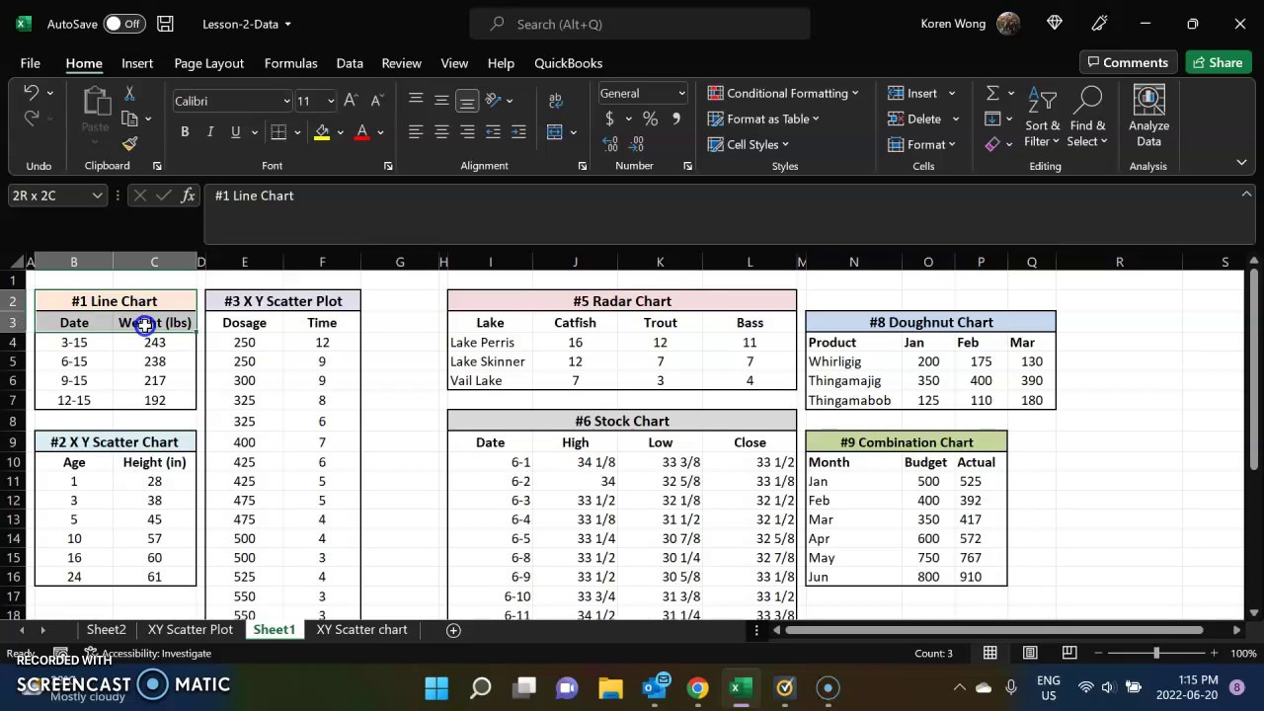
{"action": "left_click", "coordinate": [397, 359]}
{"action": "scroll", "coordinate": [394, 360], "scroll_direction": "down", "scroll_amount": 2}
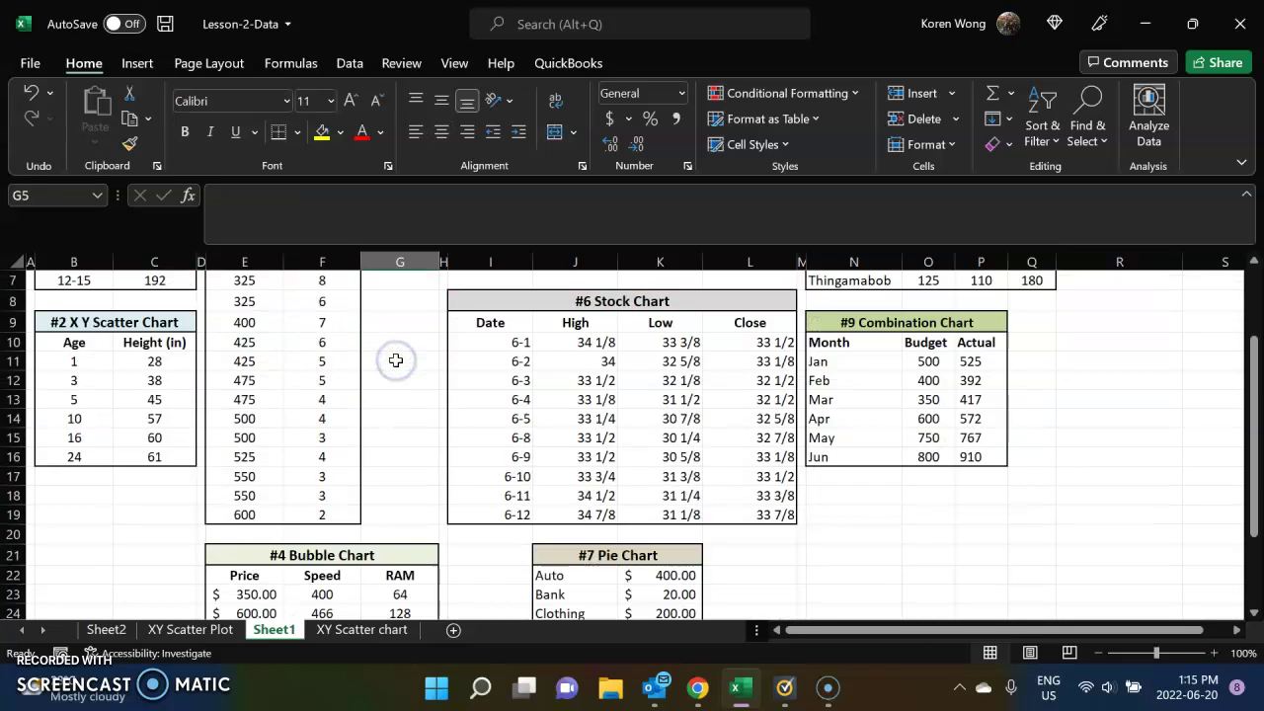
{"action": "scroll", "coordinate": [394, 360], "scroll_direction": "down", "scroll_amount": 2}
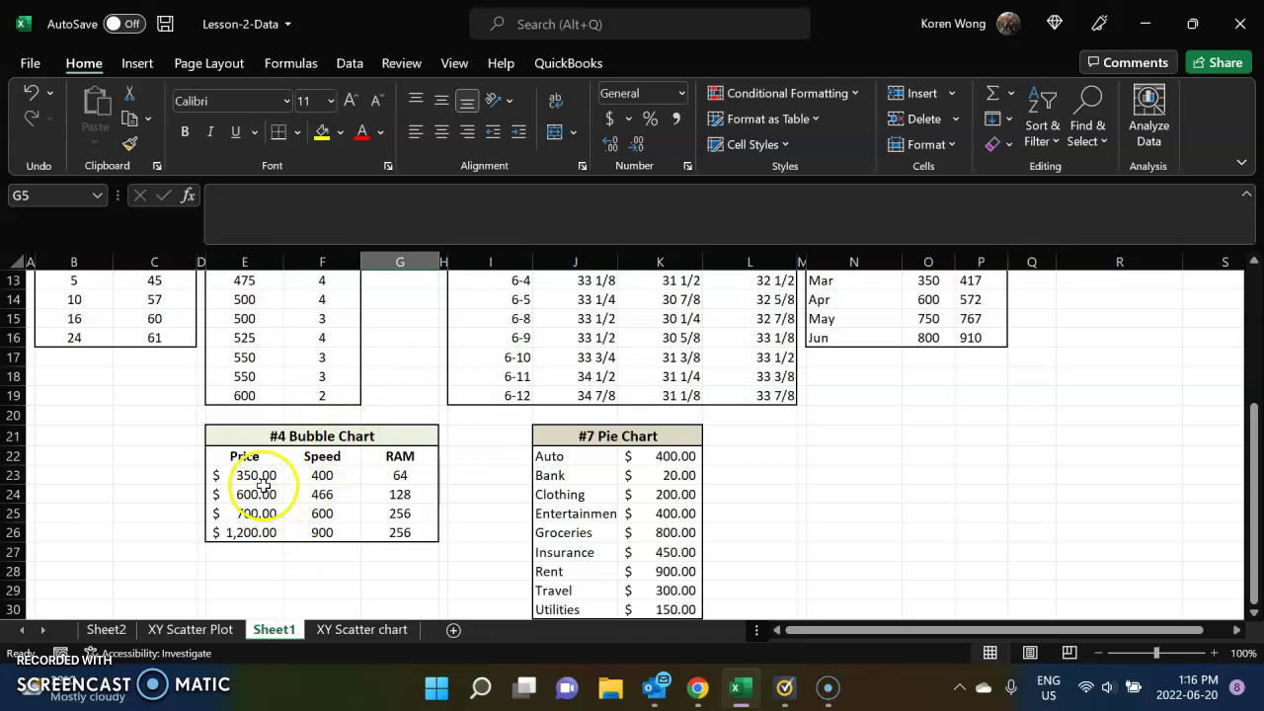
Review the Price, Speed and RAM columns of the #4 Bubble Chart table and its place among the other tables.
{"action": "left_click_drag", "start_coordinate": [254, 460], "coordinate": [260, 530]}
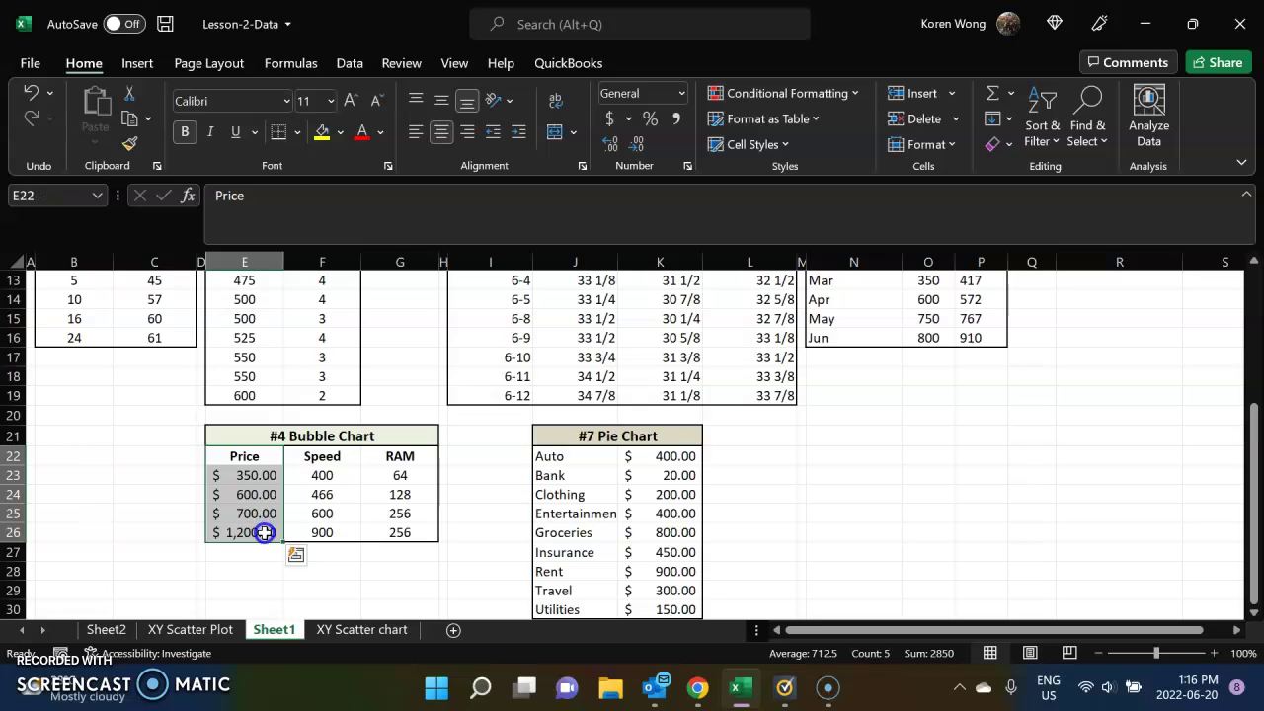
{"action": "left_click", "coordinate": [326, 493]}
{"action": "left_click_drag", "start_coordinate": [338, 456], "coordinate": [341, 521]}
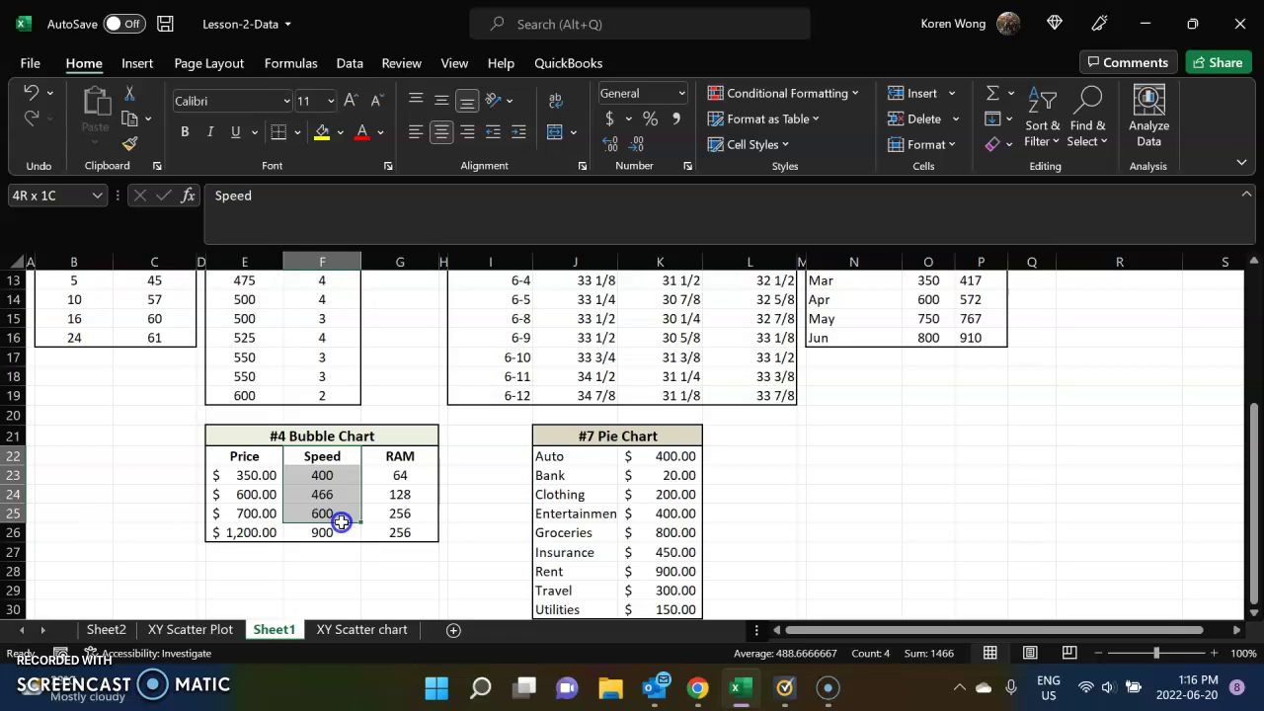
{"action": "left_click_drag", "start_coordinate": [341, 521], "coordinate": [339, 530]}
{"action": "left_click", "coordinate": [418, 514]}
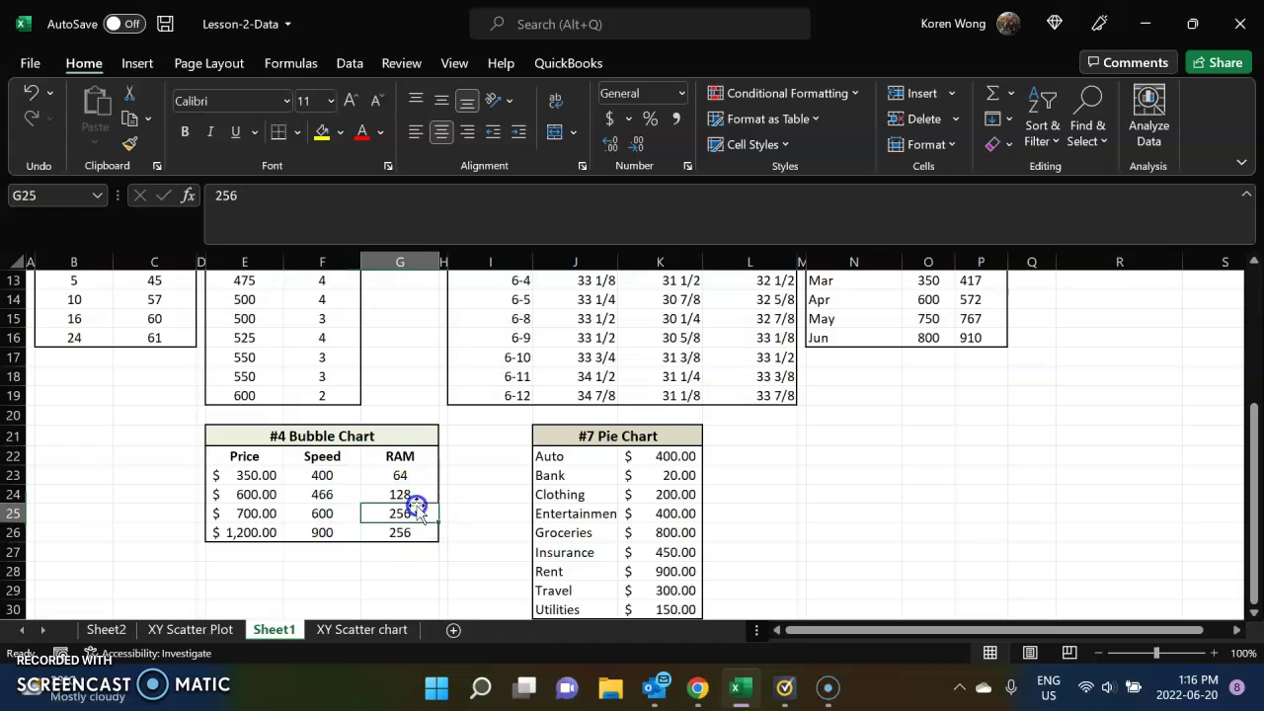
{"action": "left_click_drag", "start_coordinate": [418, 454], "coordinate": [420, 534]}
{"action": "left_click", "coordinate": [455, 493]}
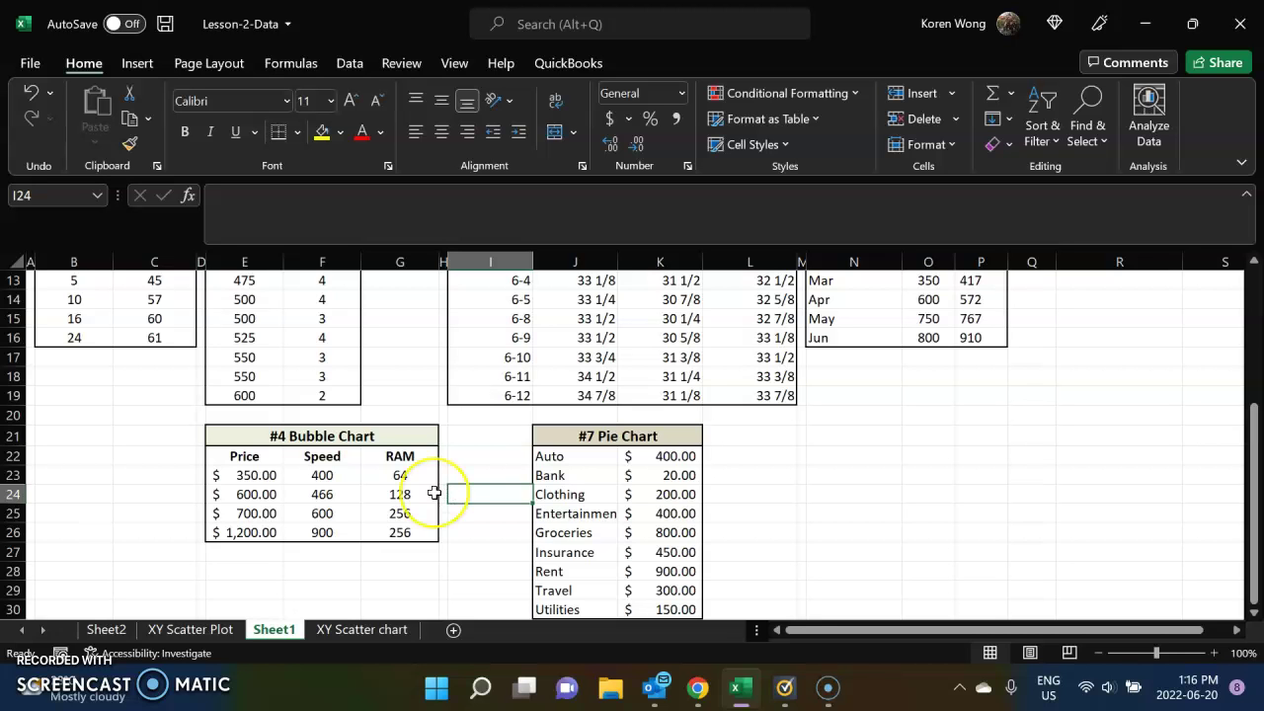
{"action": "scroll", "coordinate": [441, 459], "scroll_direction": "up", "scroll_amount": 3}
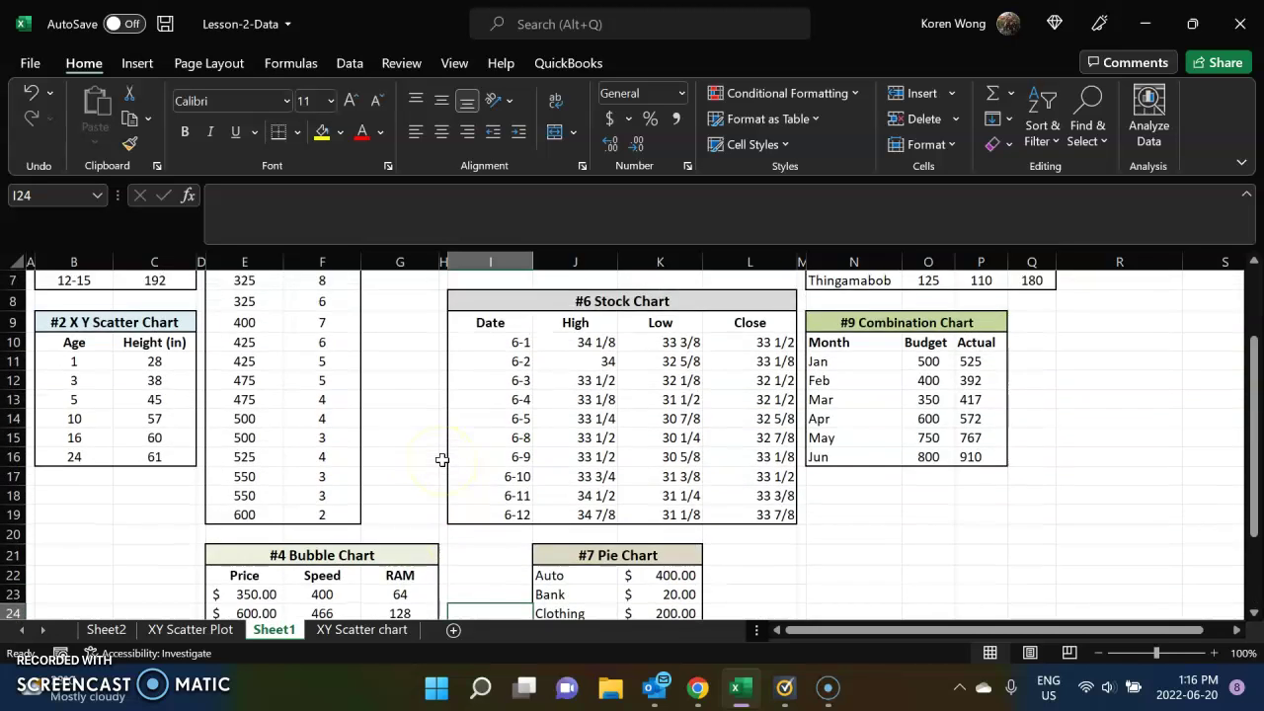
{"action": "scroll", "coordinate": [441, 460], "scroll_direction": "down", "scroll_amount": 2}
{"action": "scroll", "coordinate": [441, 459], "scroll_direction": "down", "scroll_amount": 1}
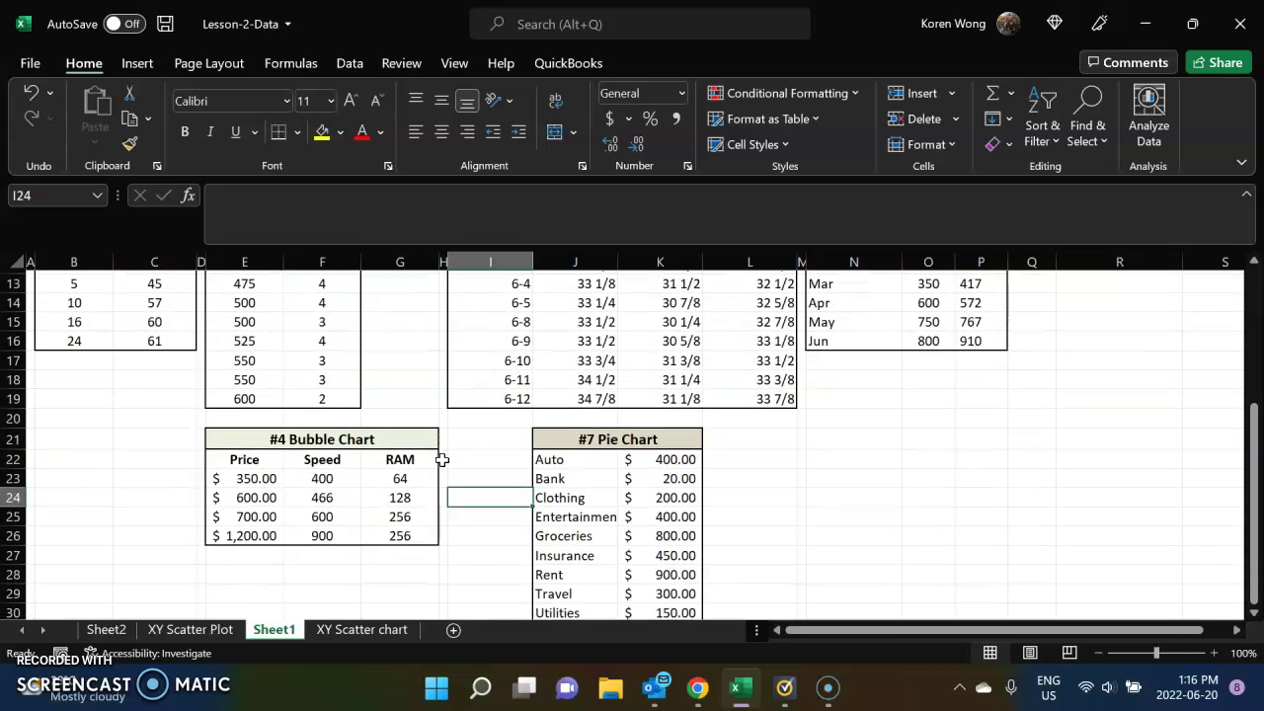
{"action": "scroll", "coordinate": [441, 459], "scroll_direction": "up", "scroll_amount": 4}
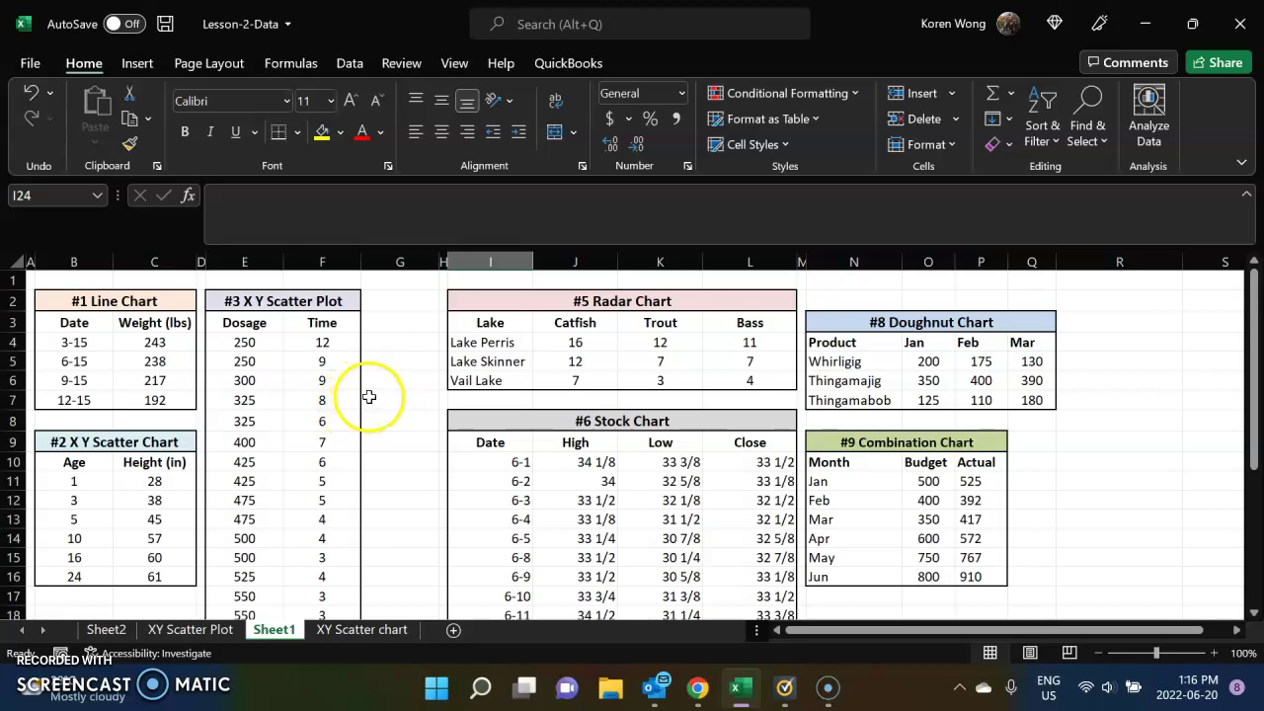
{"action": "scroll", "coordinate": [368, 396], "scroll_direction": "down", "scroll_amount": 2}
{"action": "scroll", "coordinate": [369, 396], "scroll_direction": "down", "scroll_amount": 3}
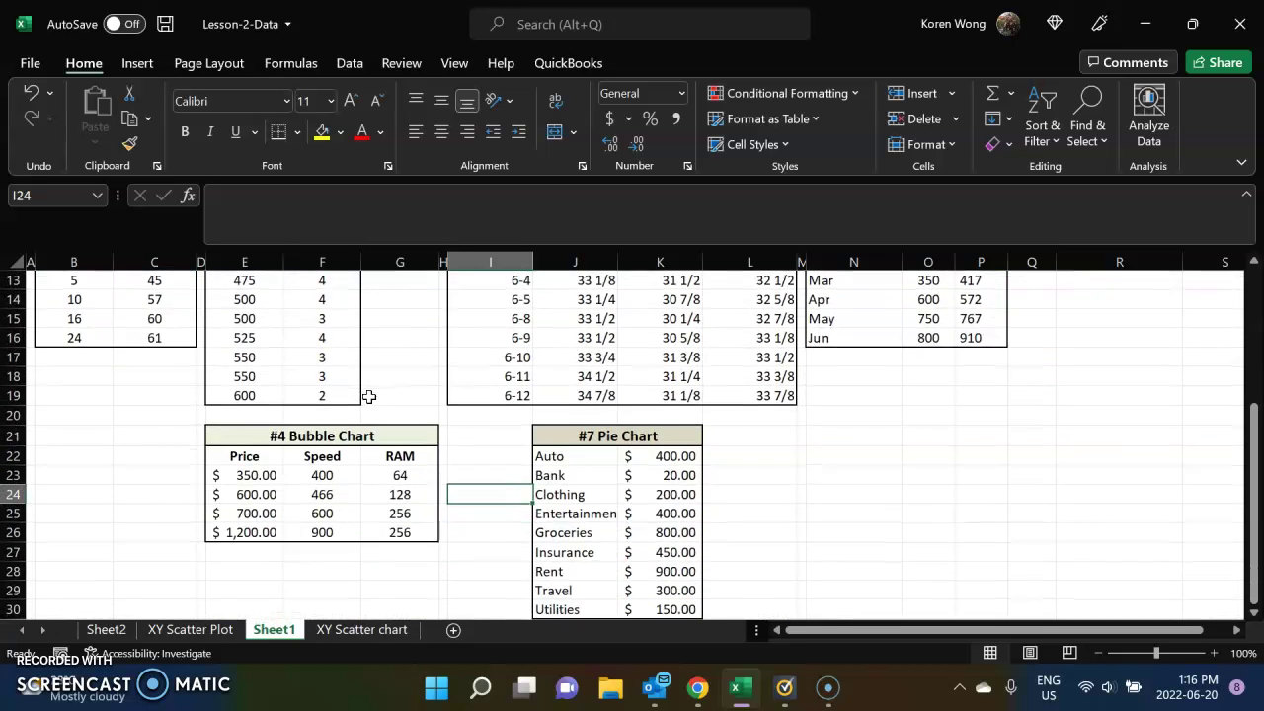
Insert a 3-D bubble chart from the #4 Bubble Chart values in E23:G26, leaving out the column headers.
{"action": "left_click", "coordinate": [323, 452]}
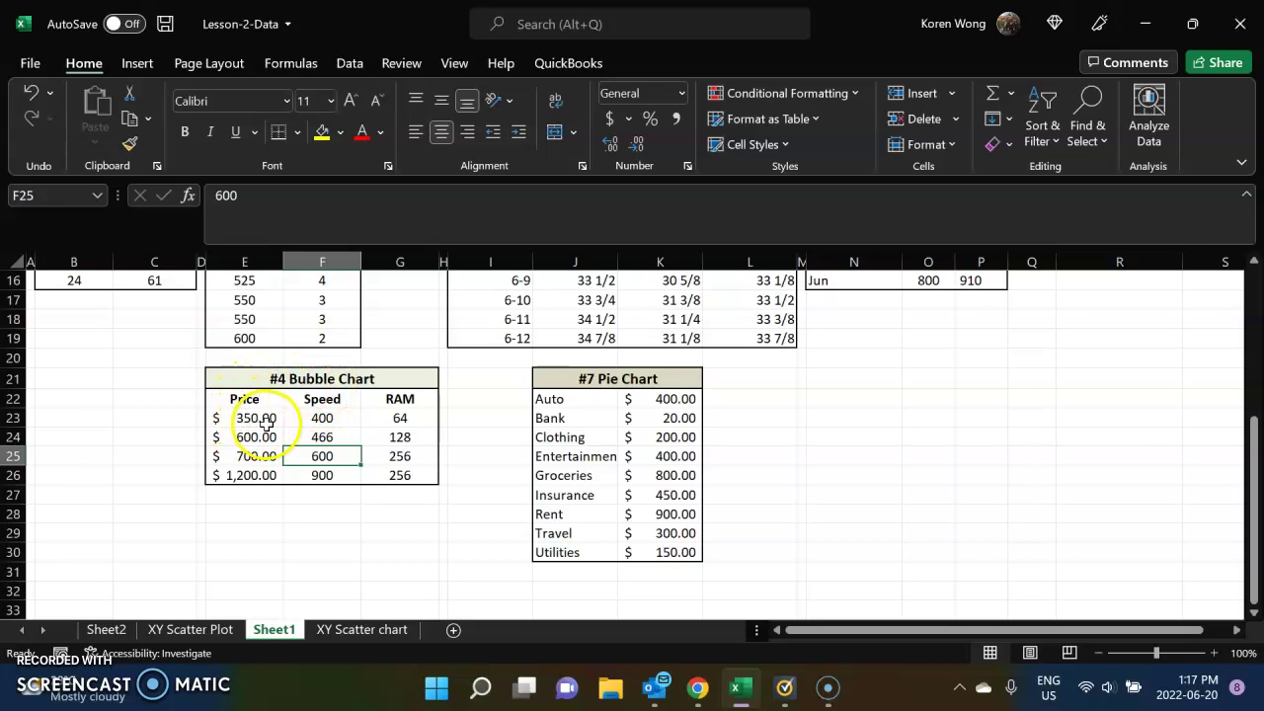
{"action": "left_click_drag", "start_coordinate": [259, 418], "coordinate": [413, 476]}
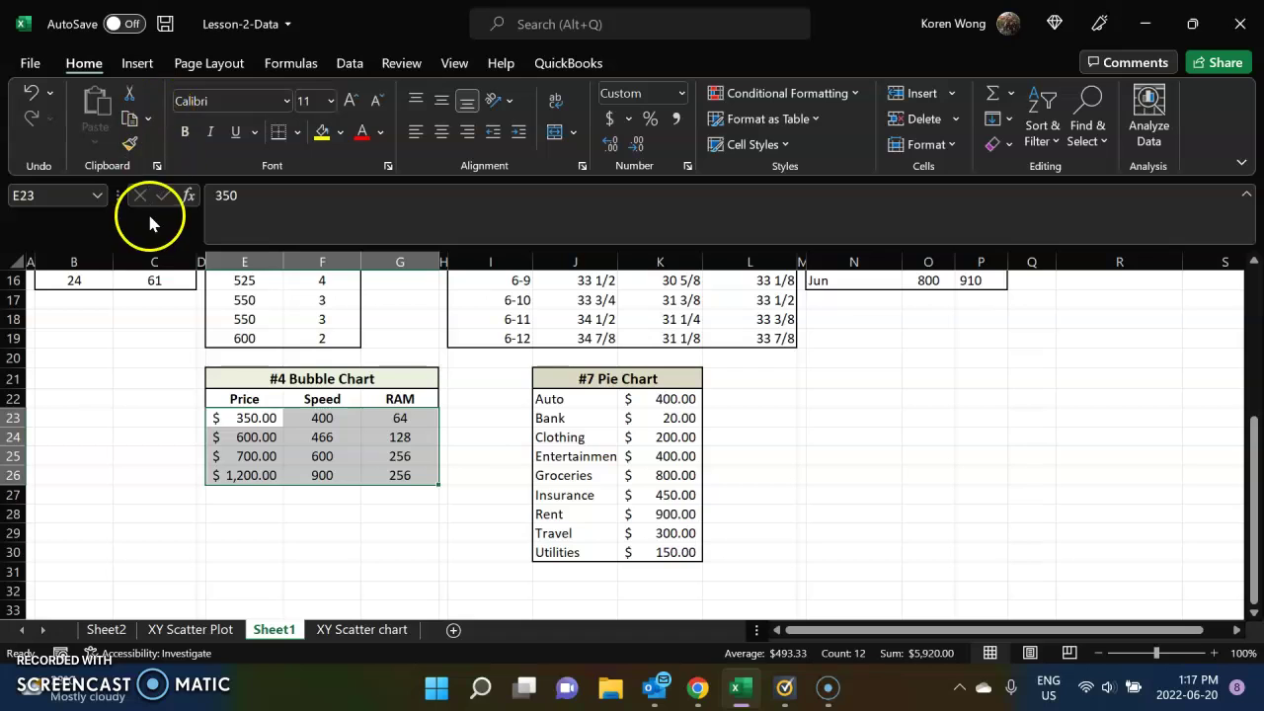
{"action": "left_click", "coordinate": [139, 66]}
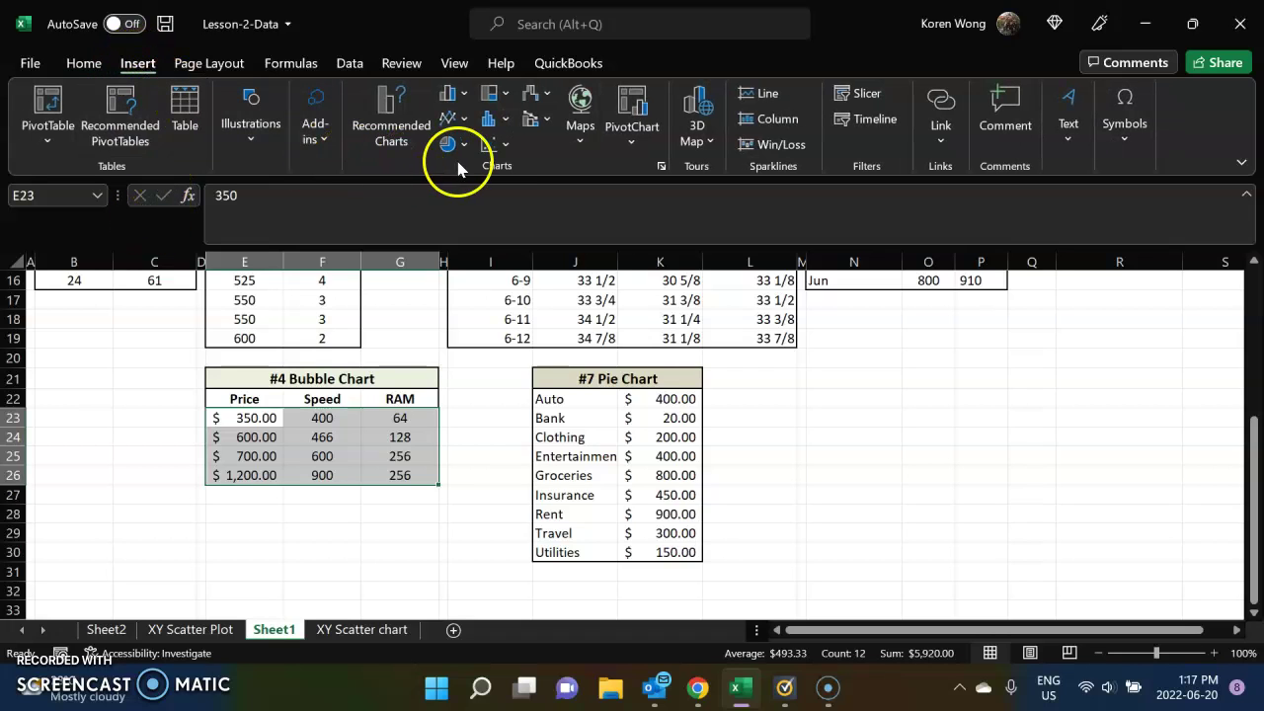
{"action": "left_click", "coordinate": [494, 146]}
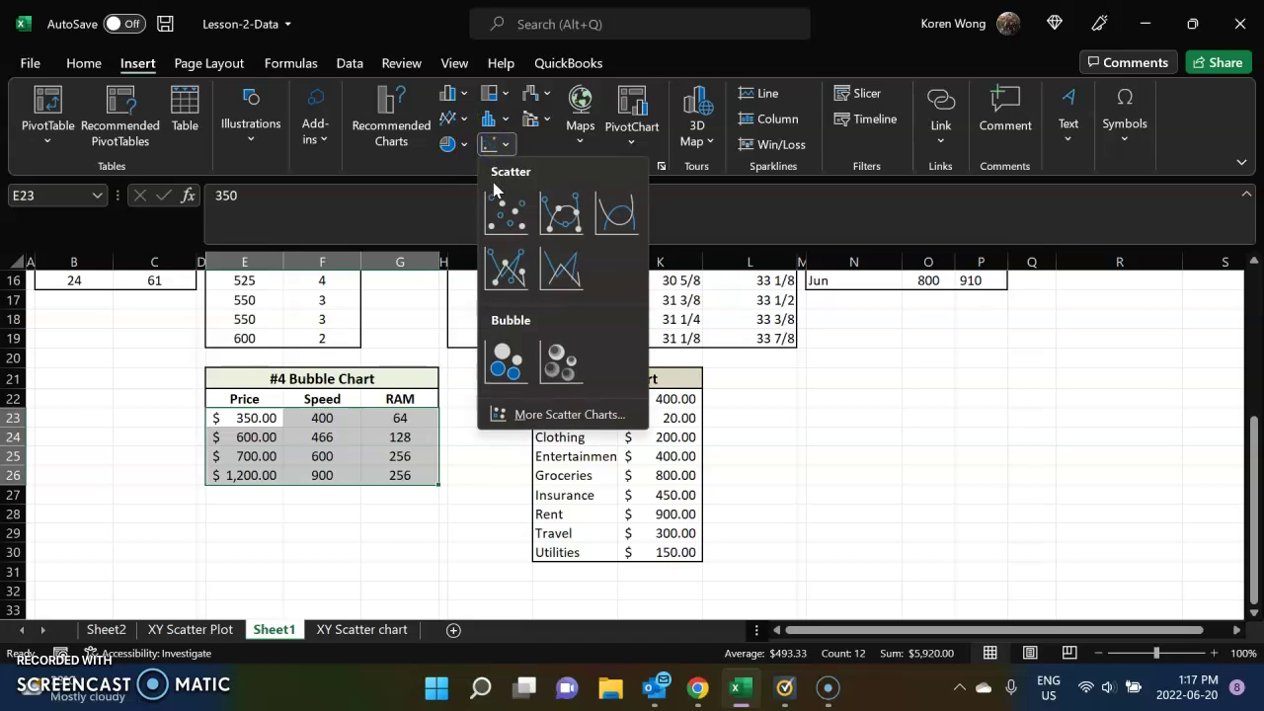
{"action": "left_click", "coordinate": [530, 143]}
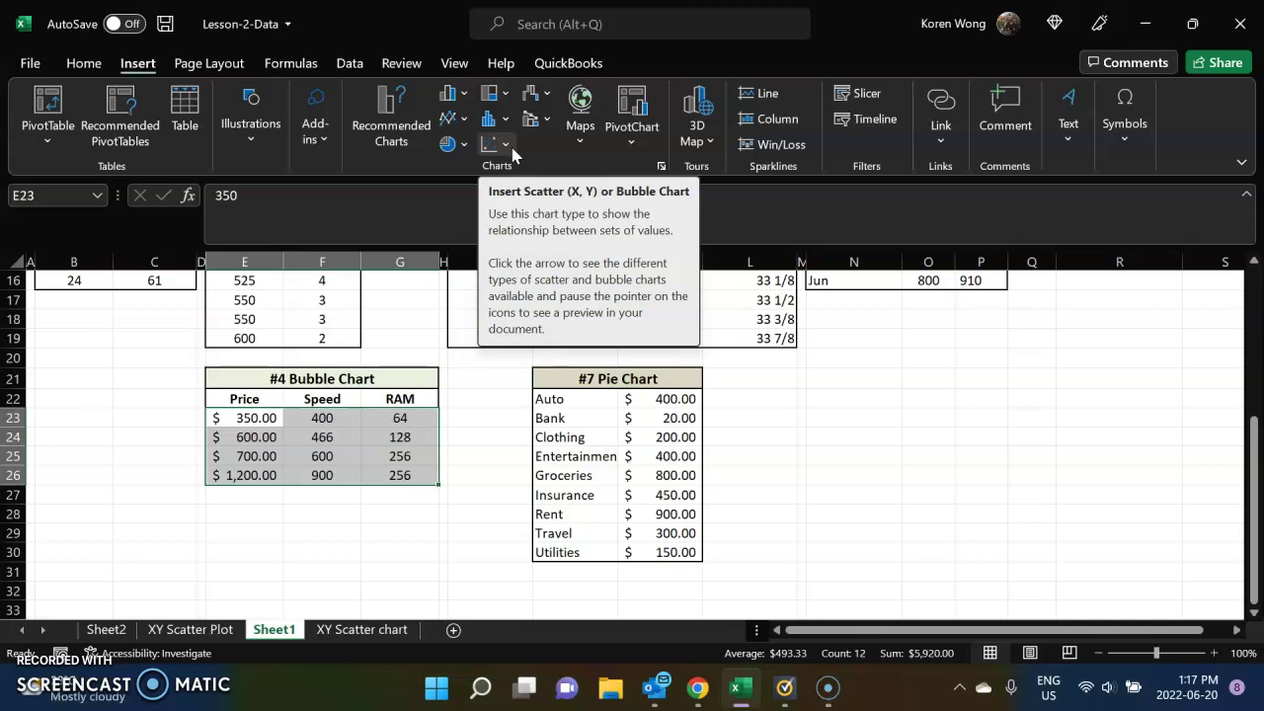
{"action": "left_click", "coordinate": [506, 145]}
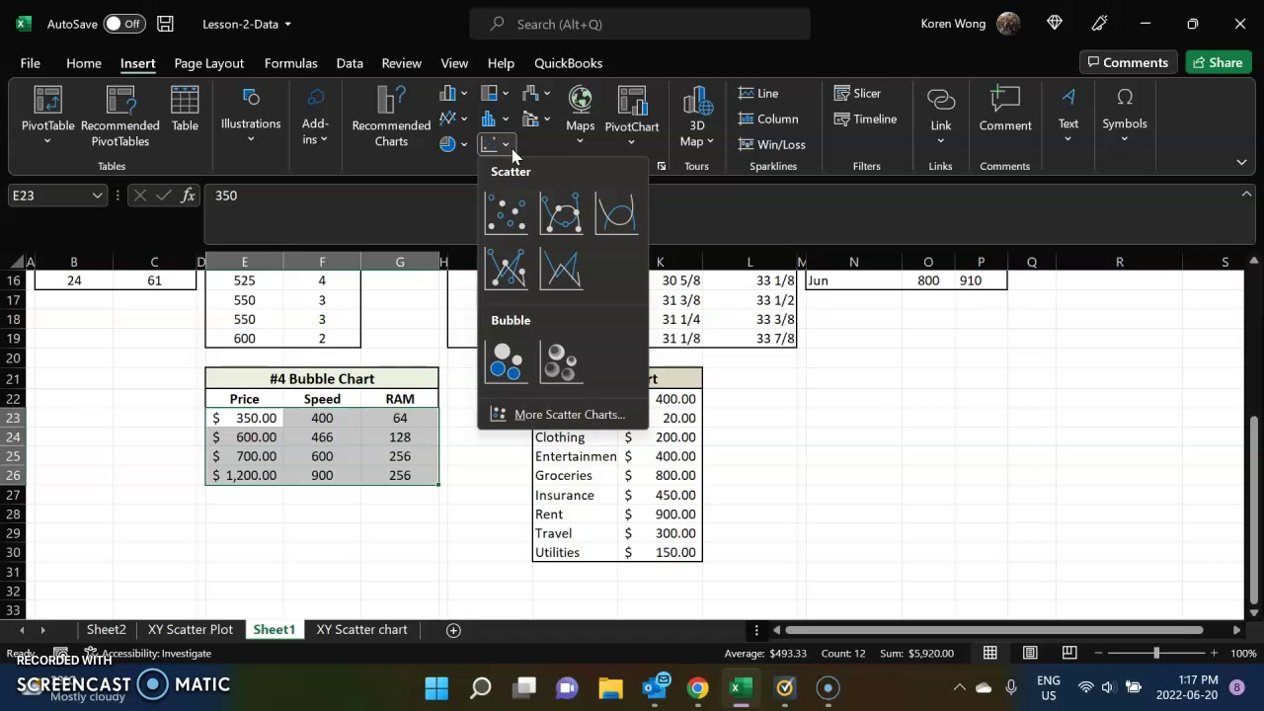
{"action": "left_click", "coordinate": [549, 336]}
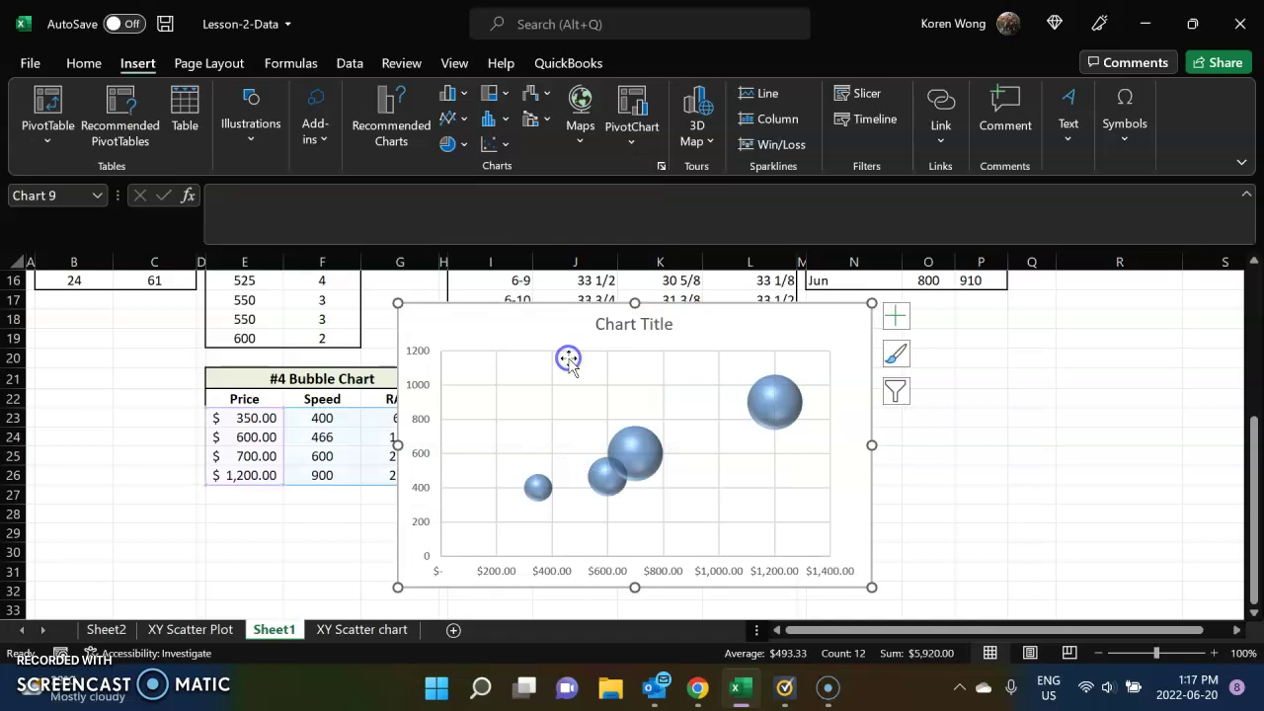
{"action": "left_click", "coordinate": [536, 397]}
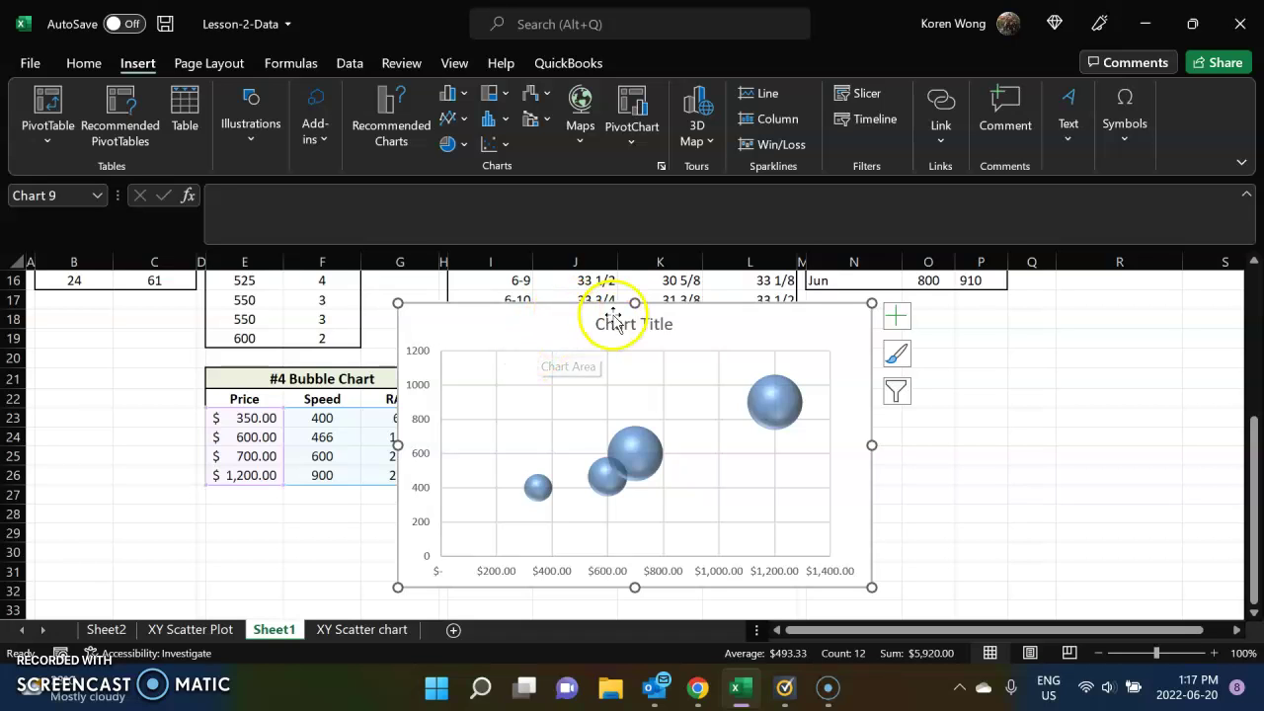
Change the chart title to "Bubble Chart".
{"action": "left_click", "coordinate": [647, 328]}
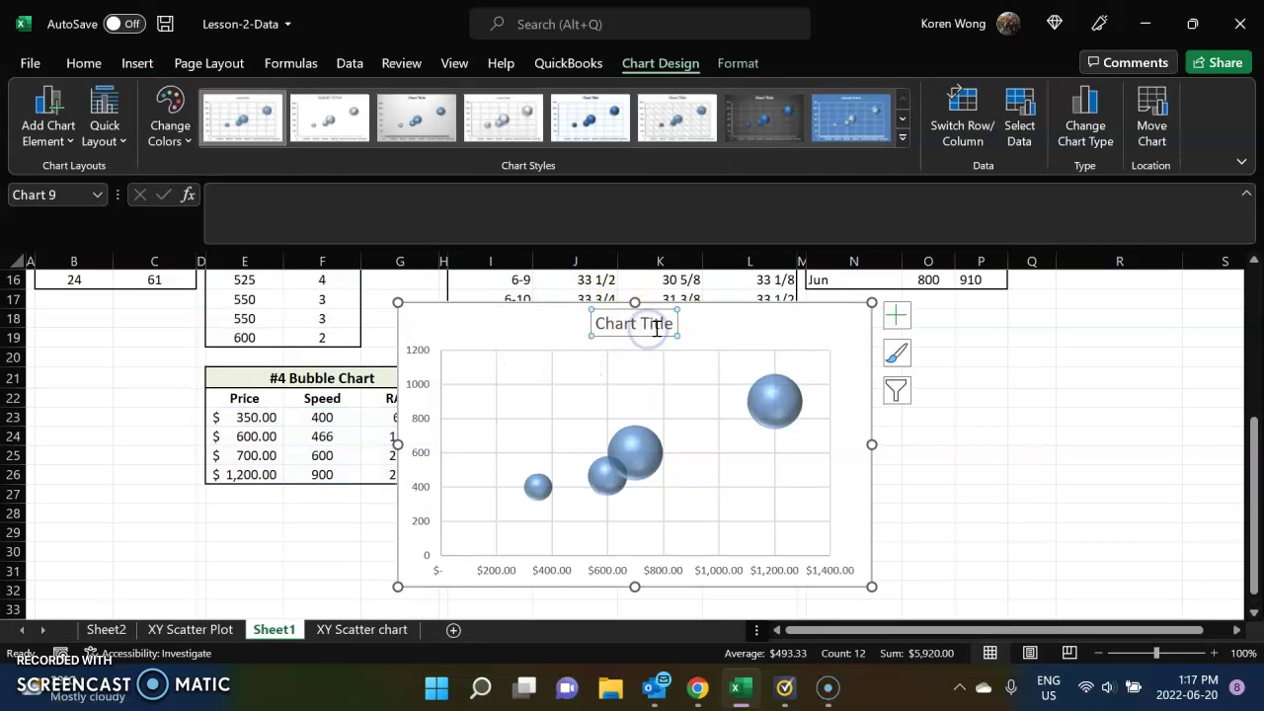
{"action": "left_click_drag", "start_coordinate": [671, 323], "coordinate": [597, 325]}
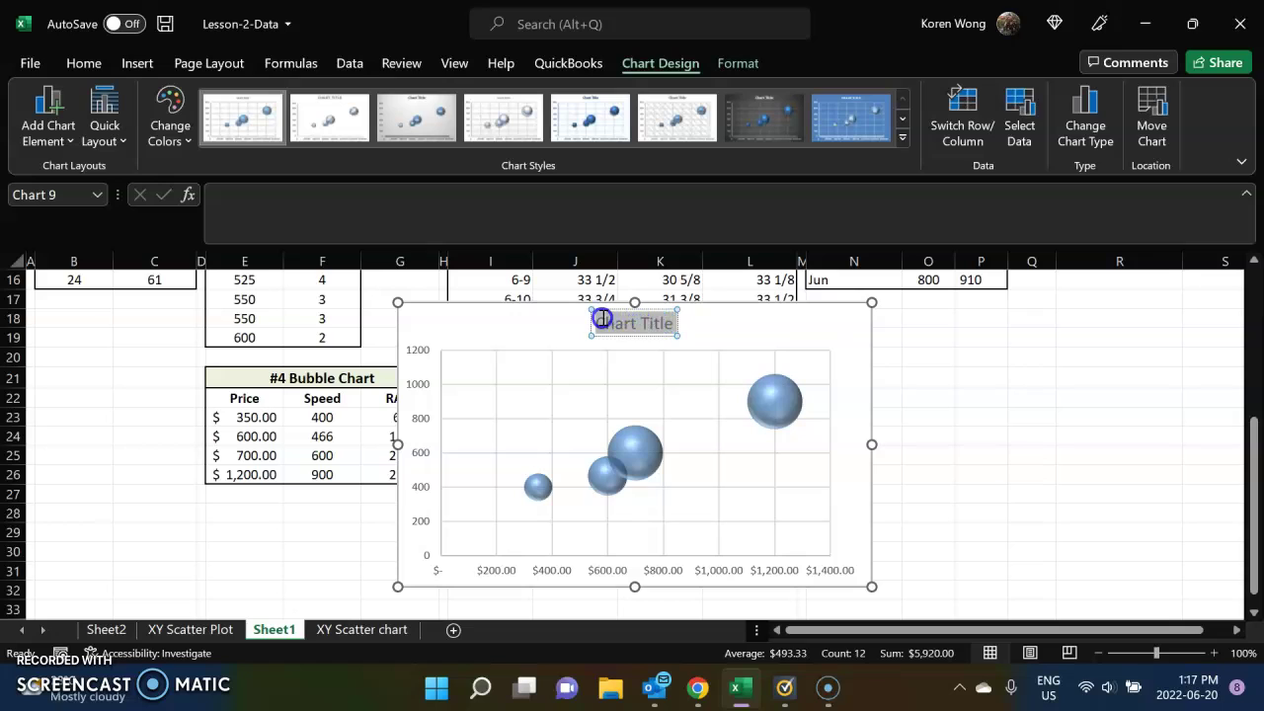
{"action": "type", "text": "Bub"}
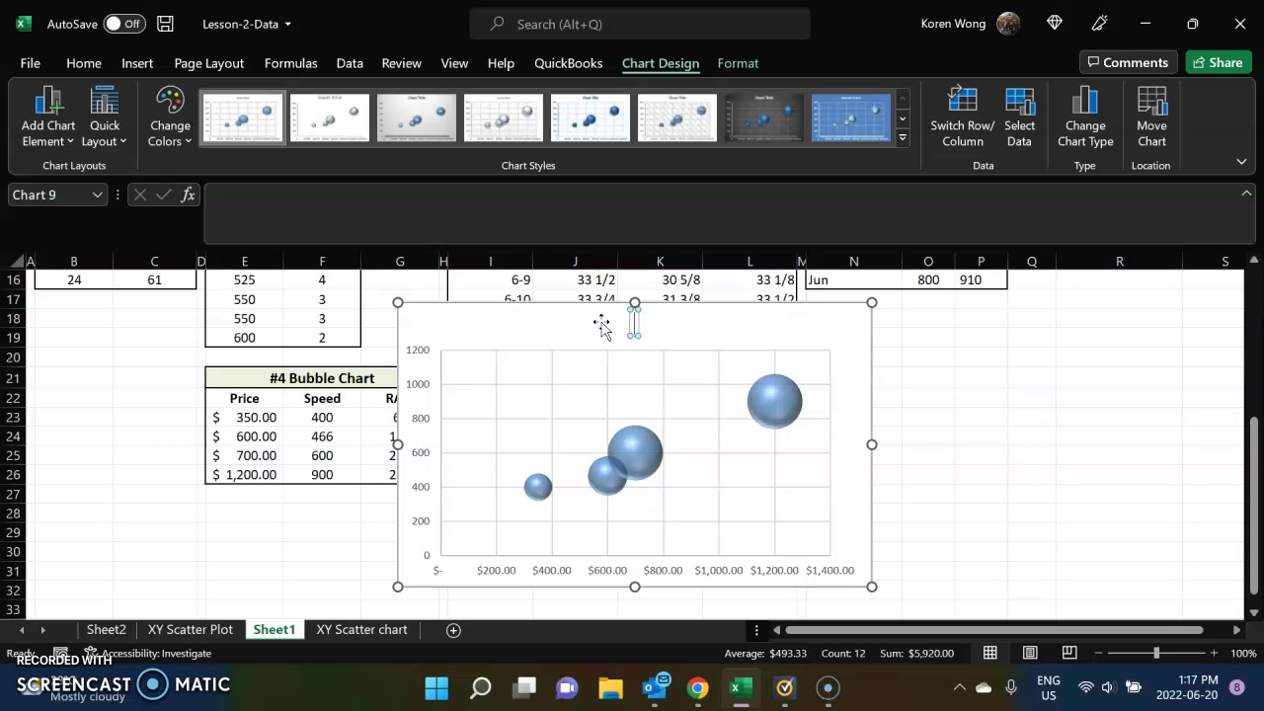
{"action": "type", "text": "ble Chart"}
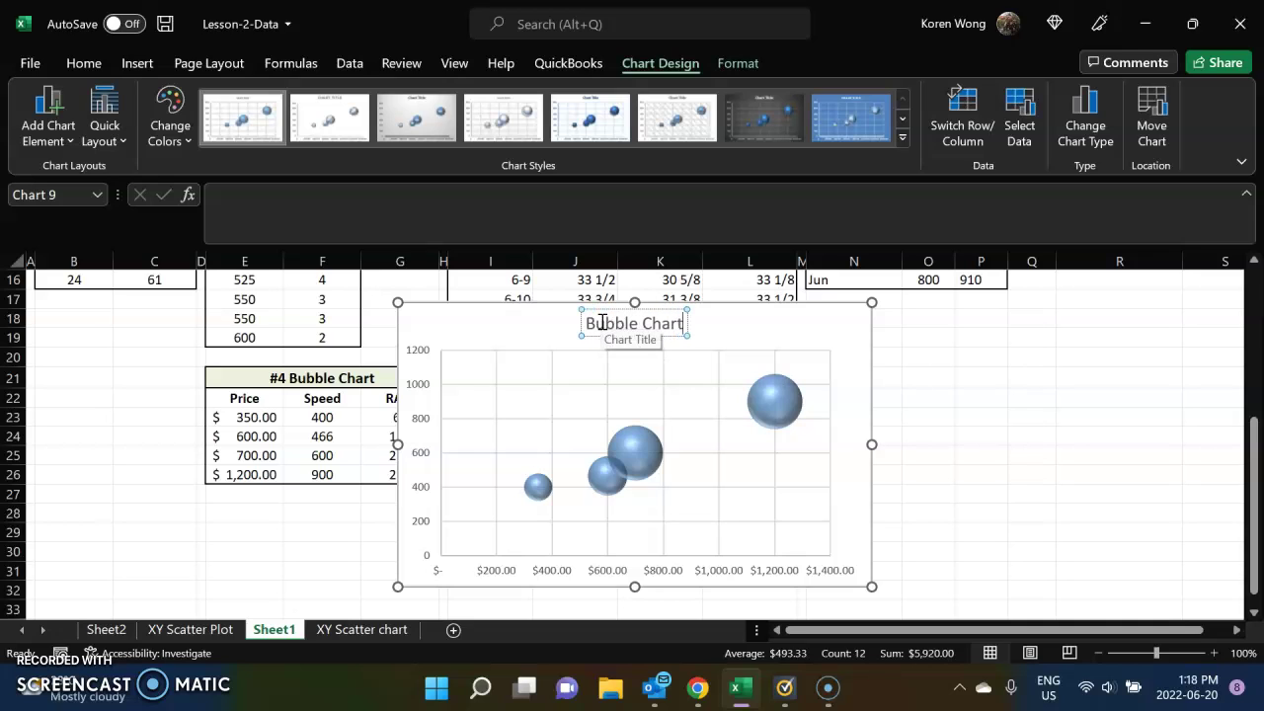
{"action": "left_click", "coordinate": [827, 369]}
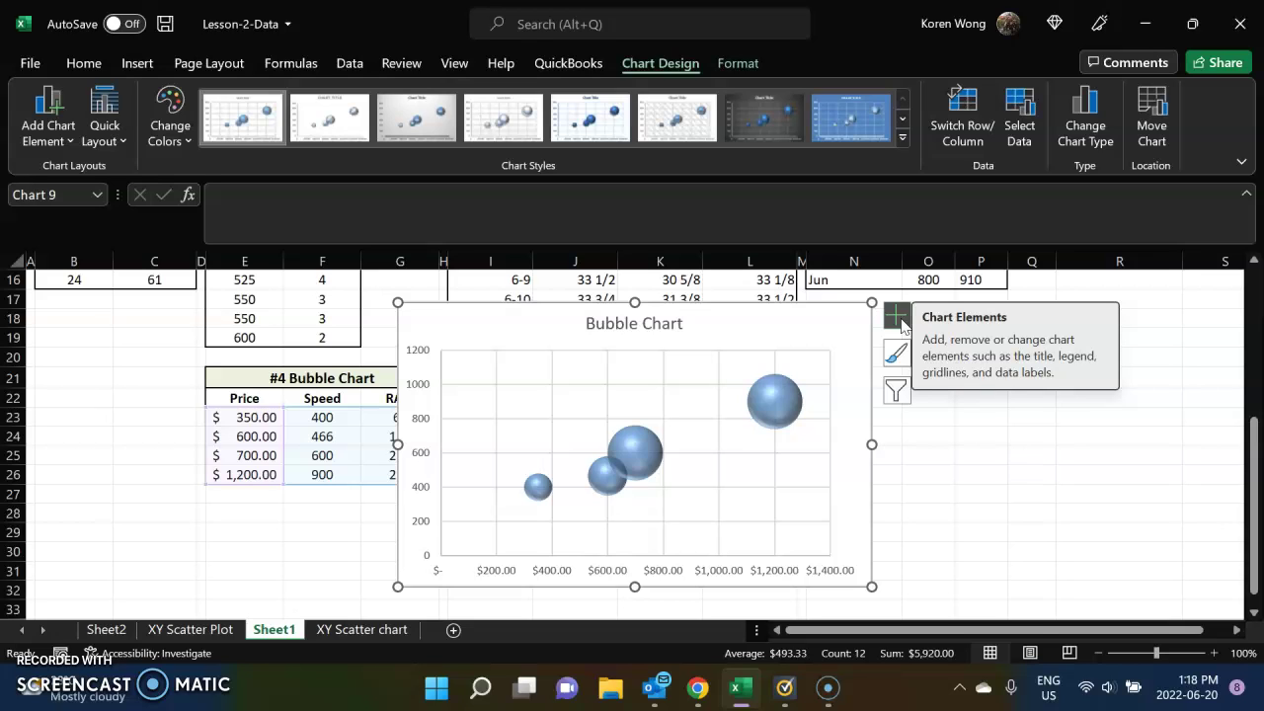
Add axis titles to the bubble chart and name the vertical axis "Speed".
{"action": "left_click", "coordinate": [896, 316]}
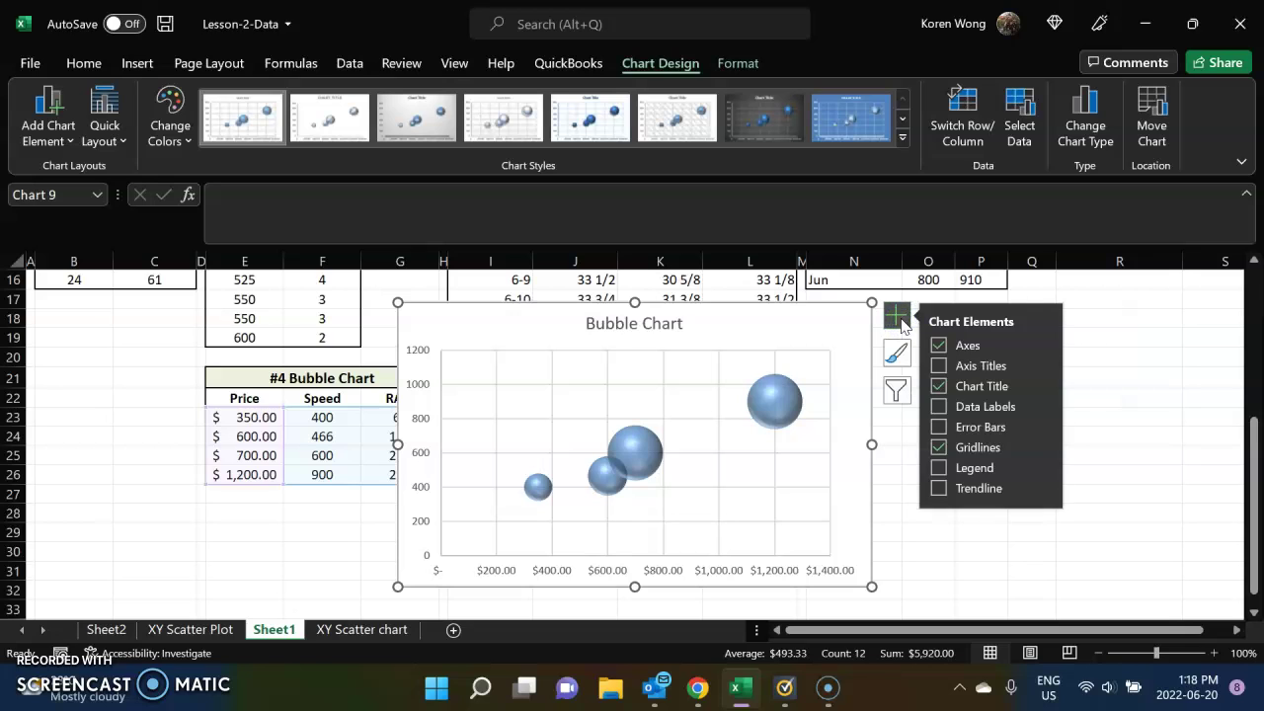
{"action": "left_click", "coordinate": [938, 367]}
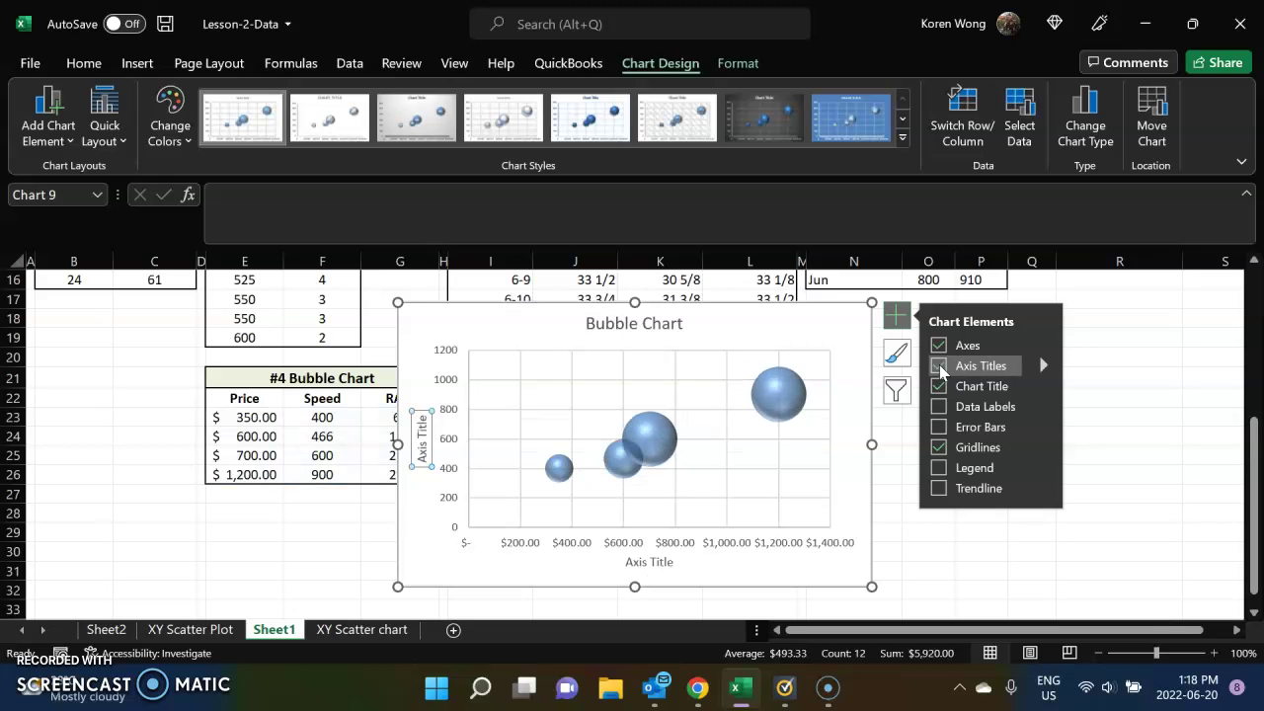
{"action": "left_click", "coordinate": [419, 444]}
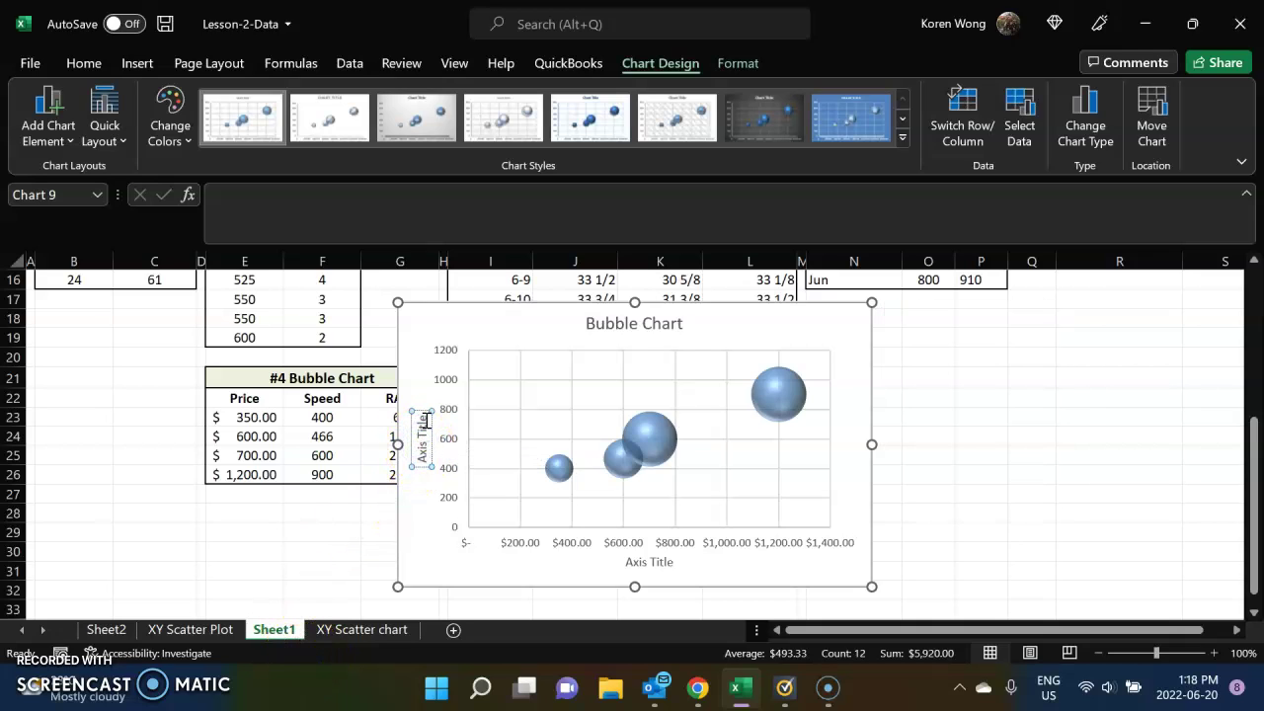
{"action": "left_click_drag", "start_coordinate": [427, 415], "coordinate": [431, 472]}
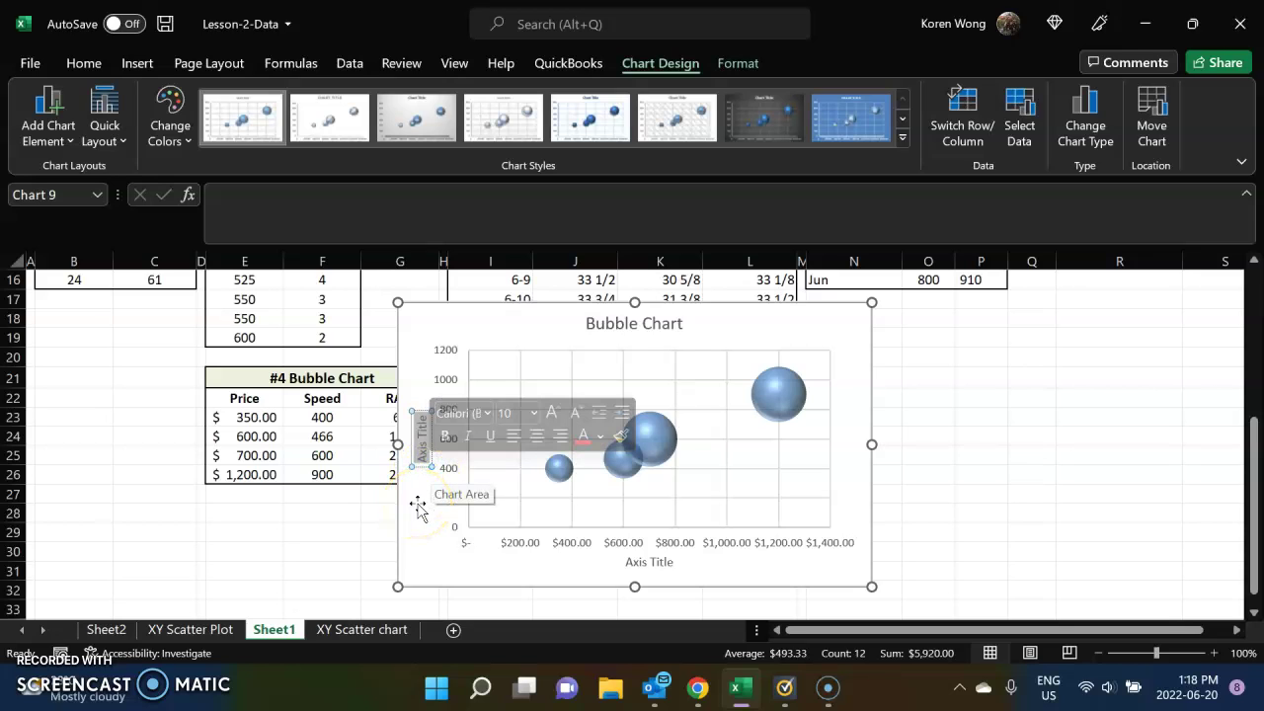
{"action": "key", "text": "BackSpace"}
{"action": "type", "text": "Sp"}
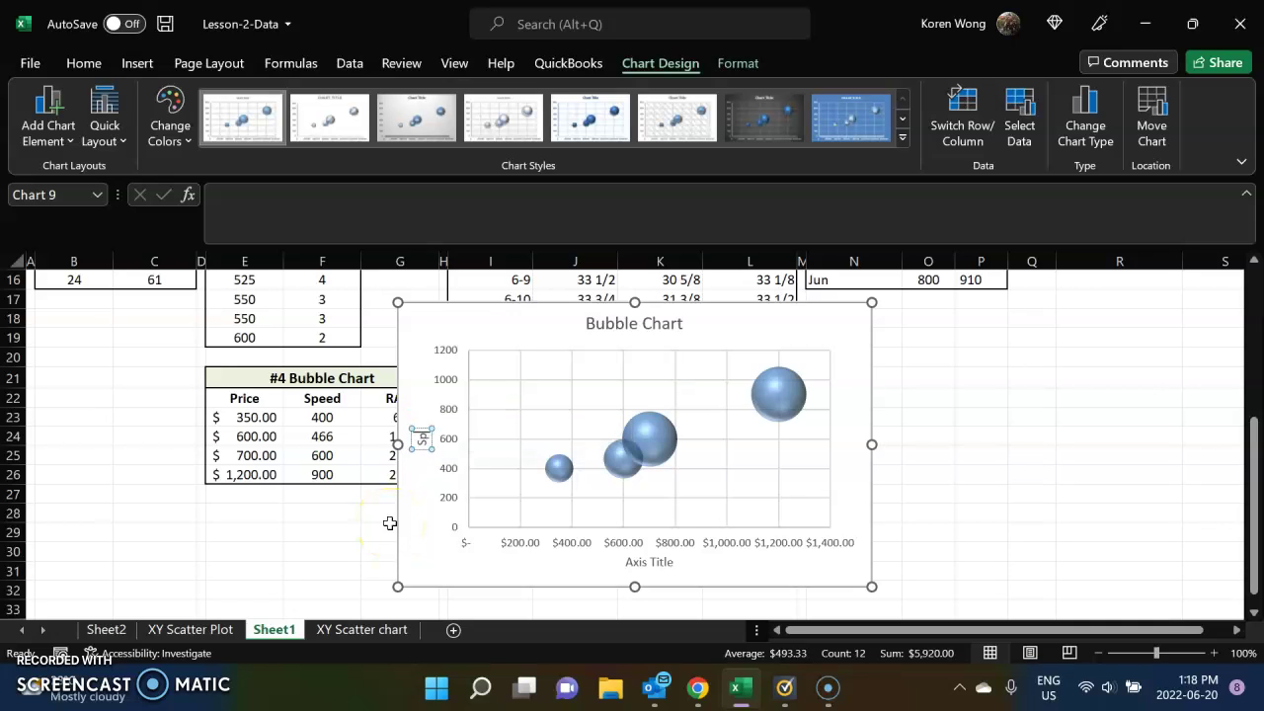
{"action": "type", "text": "eed"}
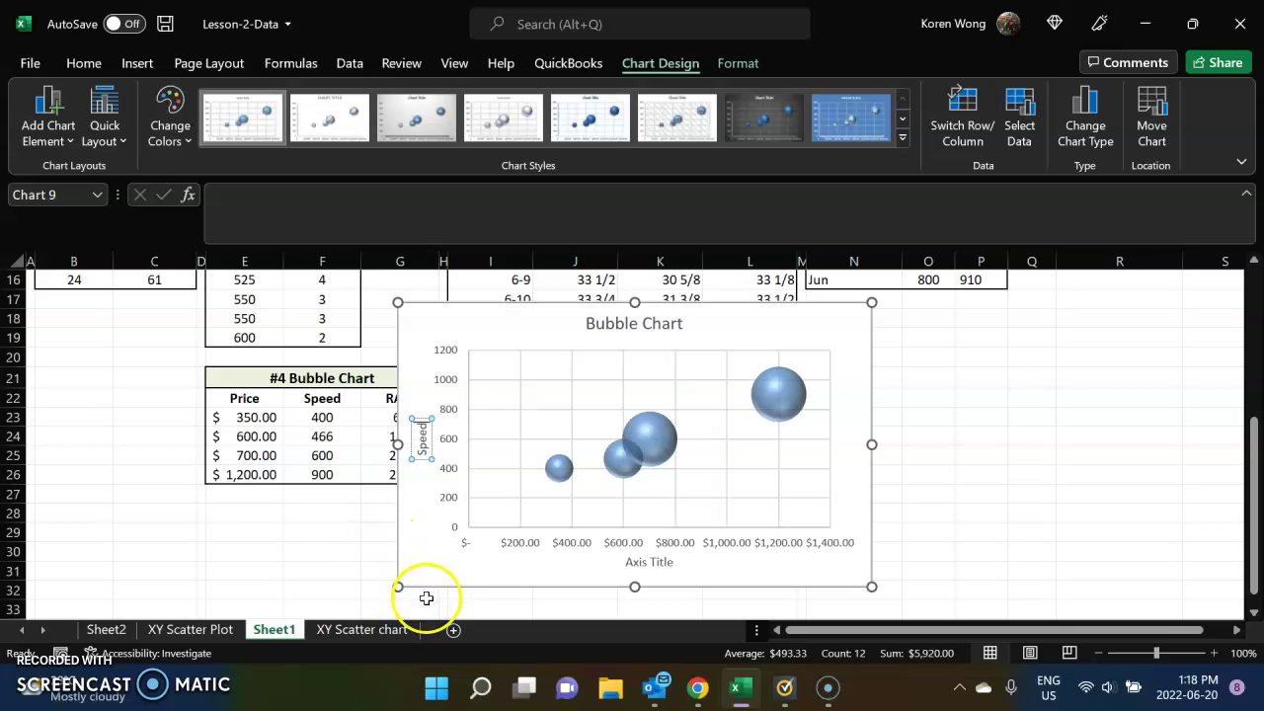
Name the bubble chart's horizontal axis "Price".
{"action": "left_click", "coordinate": [637, 564]}
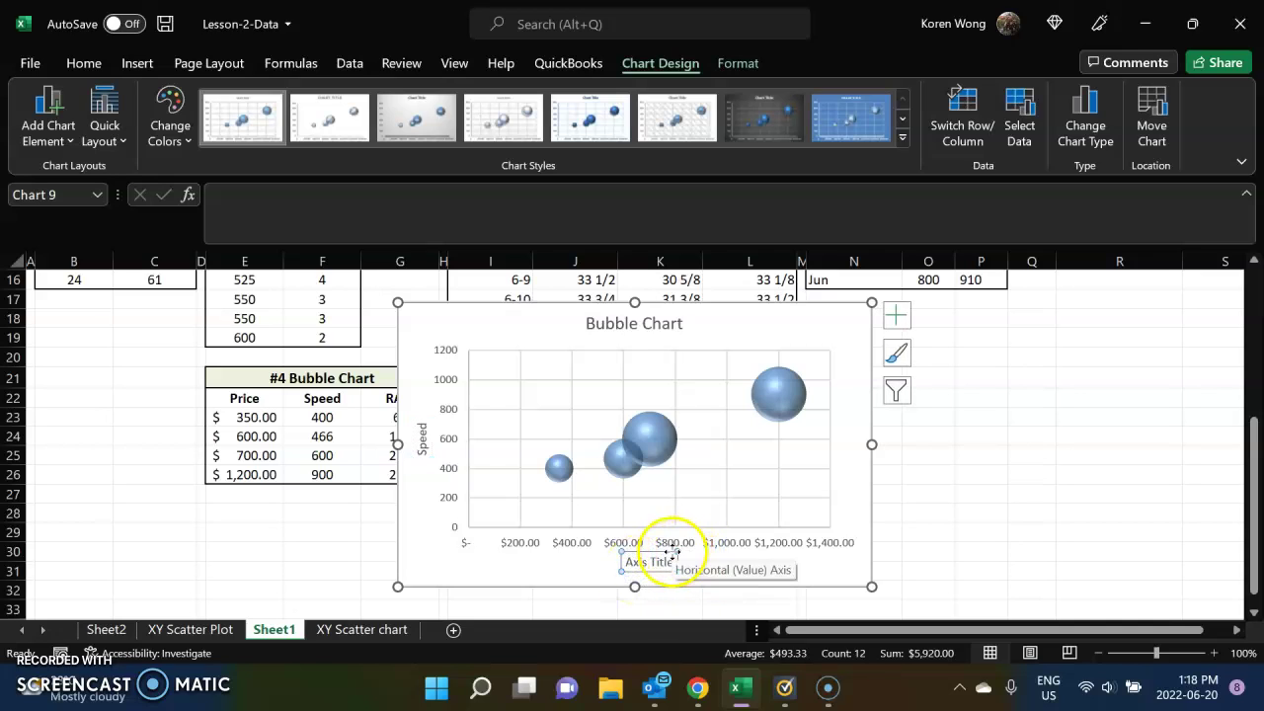
{"action": "left_click", "coordinate": [672, 555]}
{"action": "left_click_drag", "start_coordinate": [674, 556], "coordinate": [622, 556]}
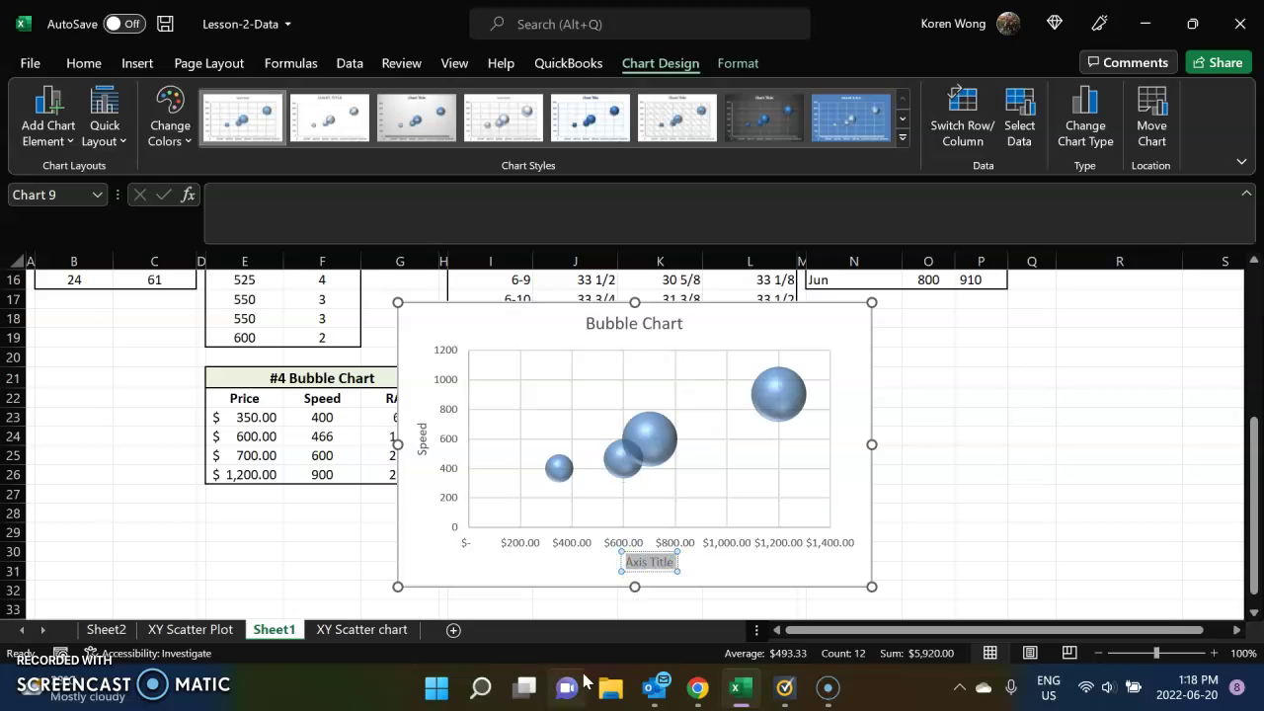
{"action": "key", "text": "Delete"}
{"action": "type", "text": "Price"}
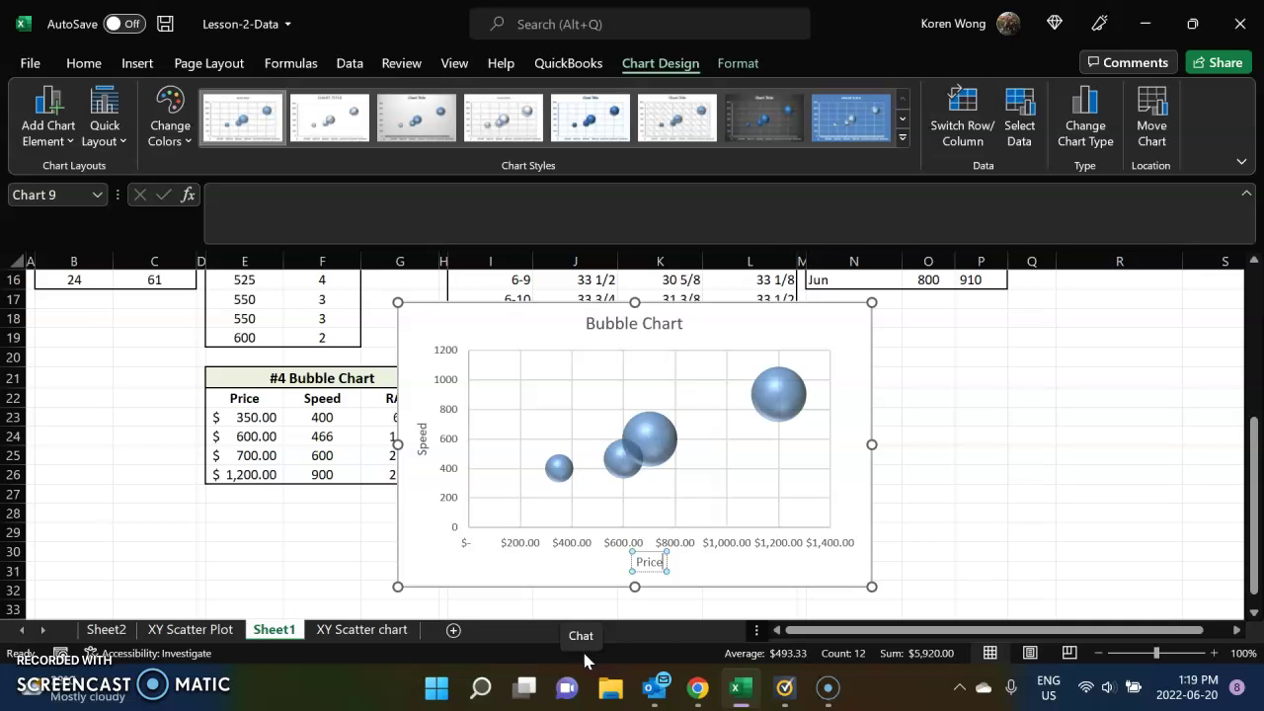
{"action": "left_click", "coordinate": [972, 339]}
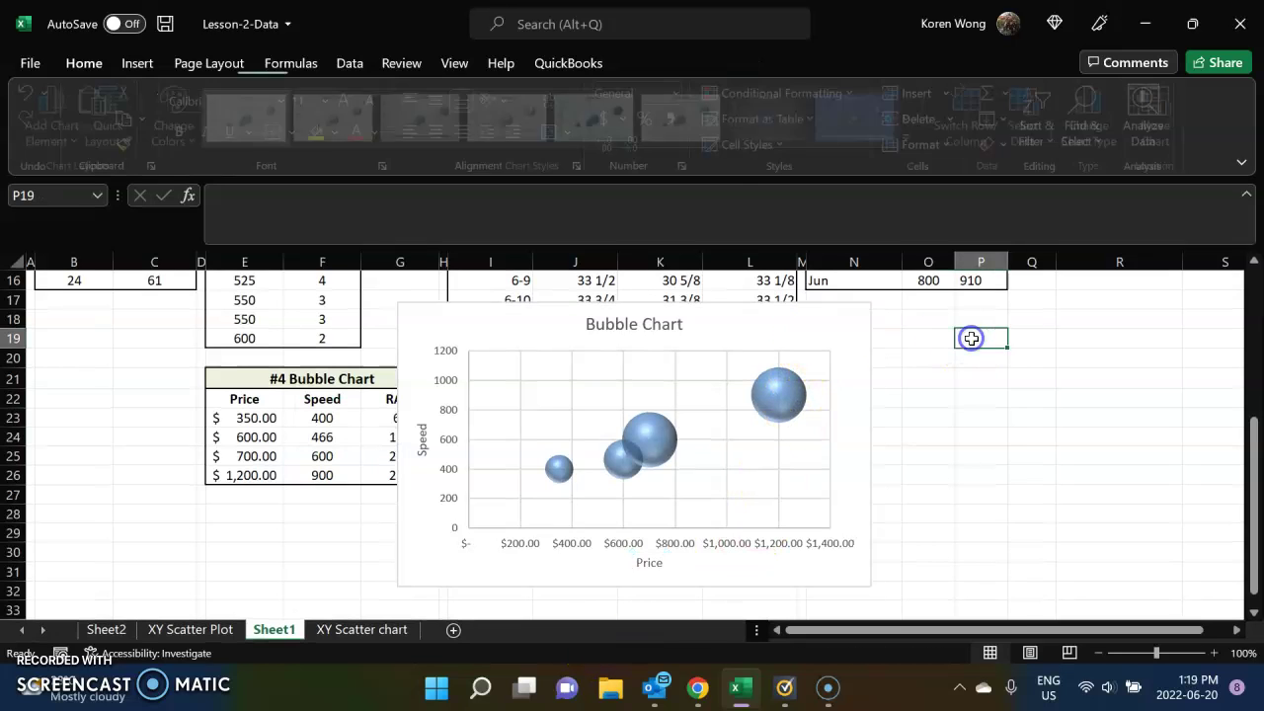
Move the bubble chart to a new chart sheet named "Bubble Chart".
{"action": "left_click", "coordinate": [831, 327]}
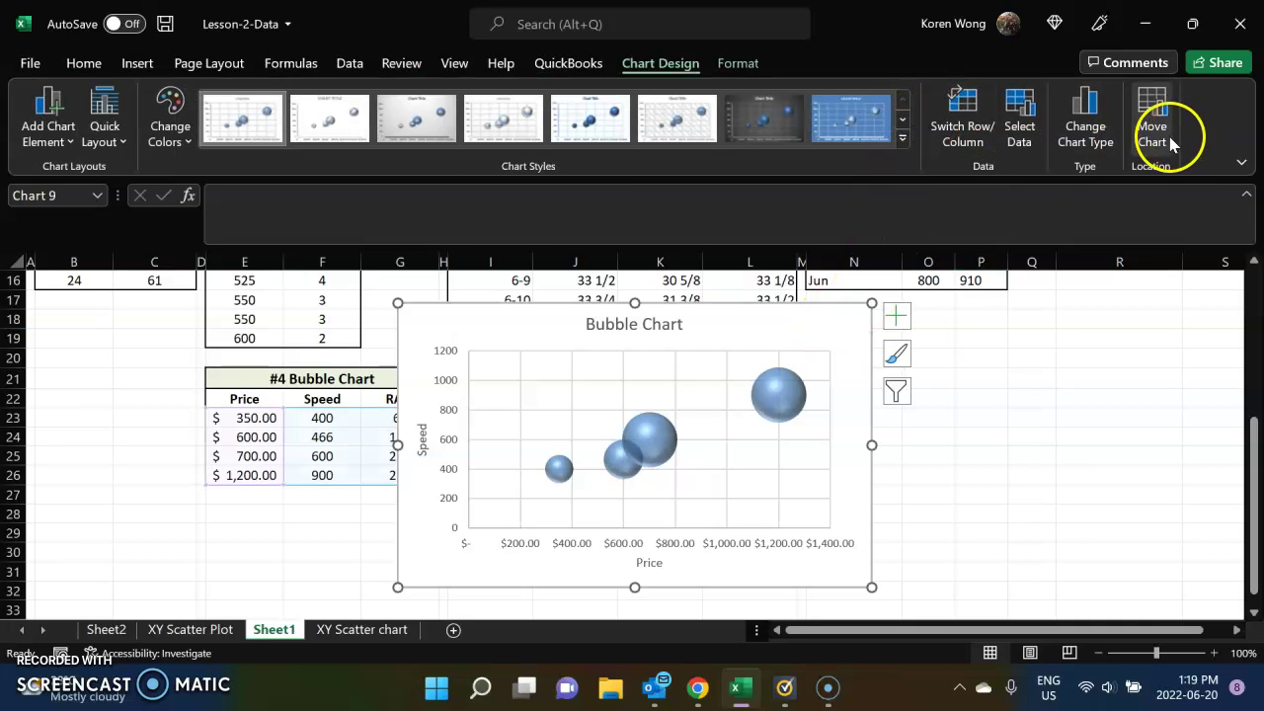
{"action": "left_click", "coordinate": [1165, 143]}
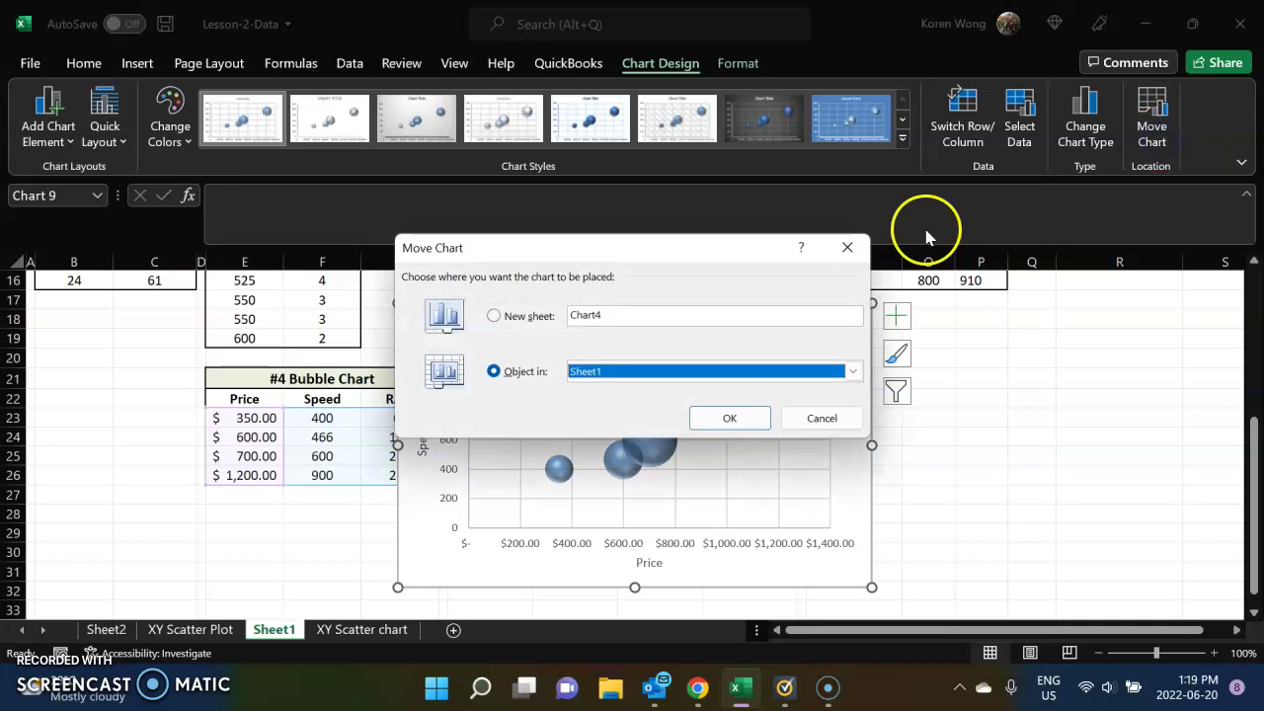
{"action": "left_click", "coordinate": [499, 324]}
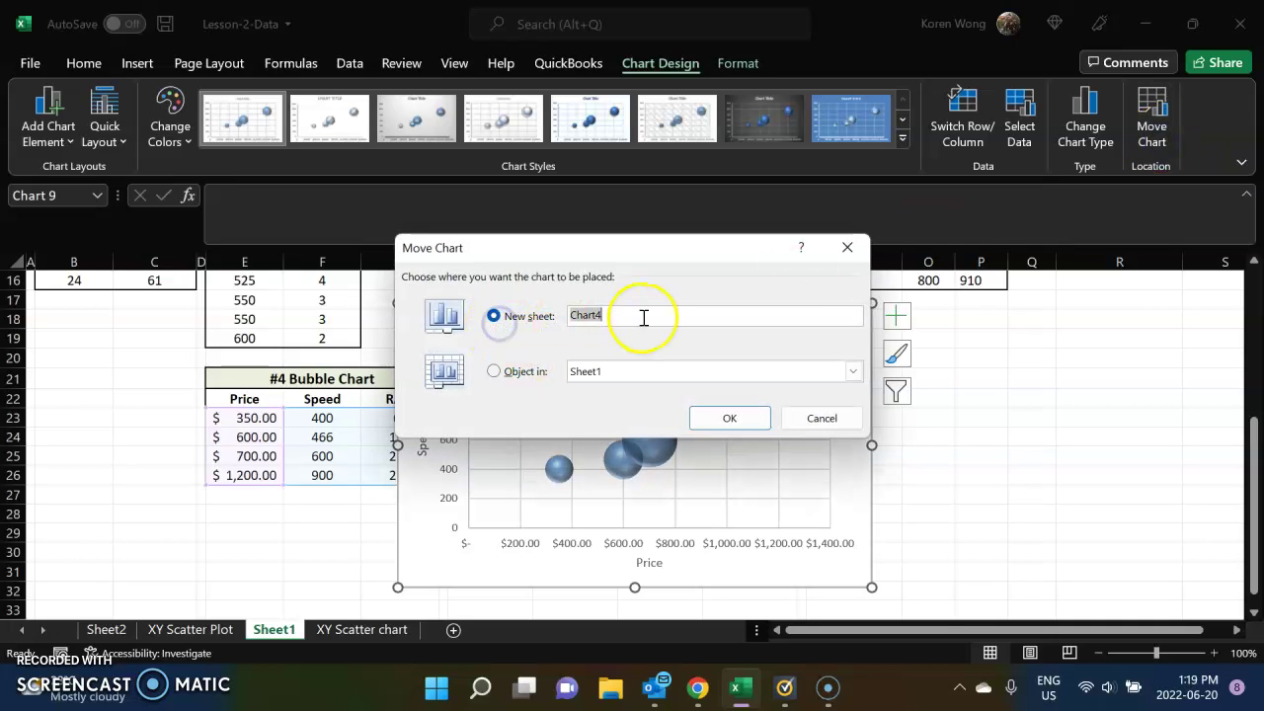
{"action": "type", "text": "Bubble"}
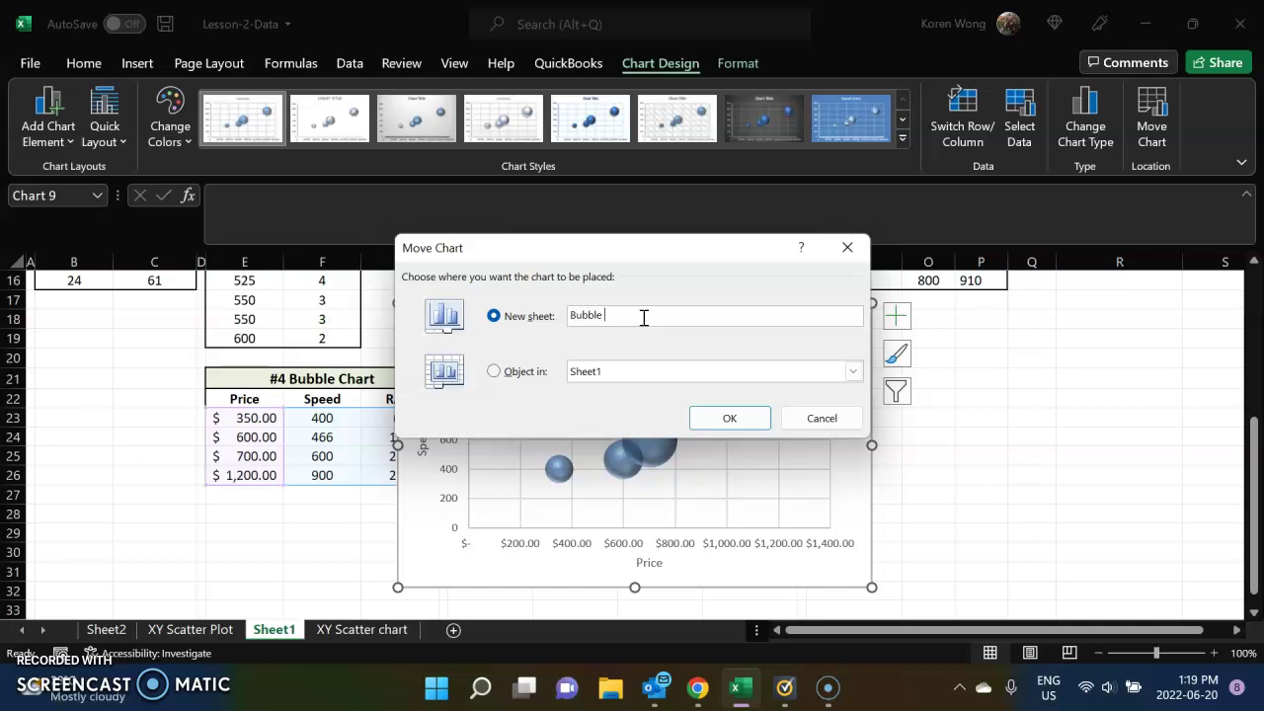
{"action": "type", "text": " Chart"}
{"action": "key", "text": "Return"}
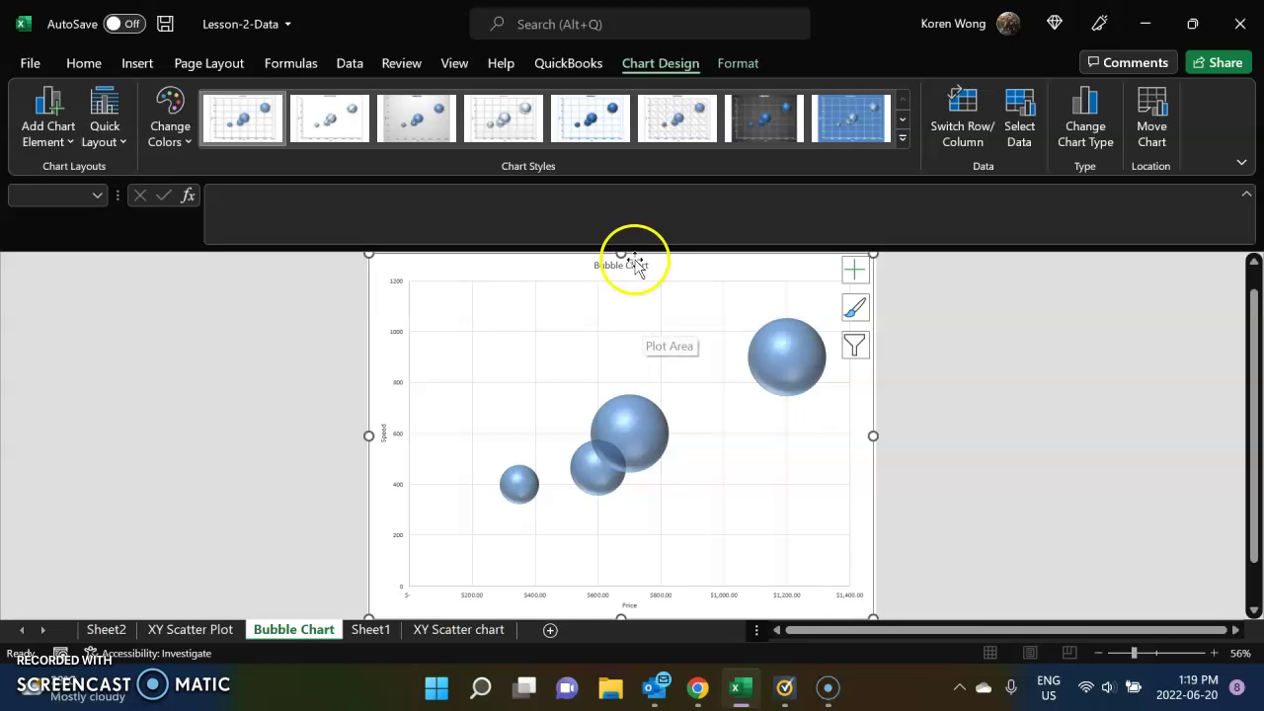
{"action": "left_click", "coordinate": [913, 314]}
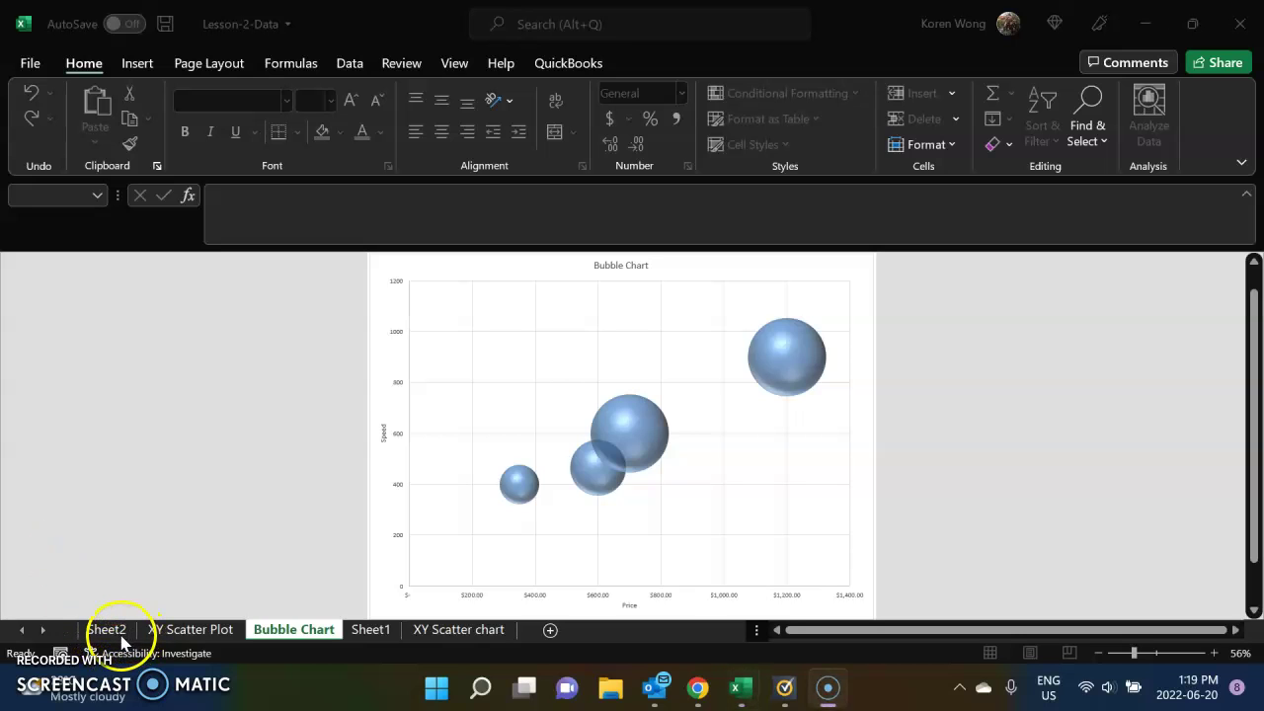
Return to Sheet1 and look over the remaining data tables, from #5 Radar Chart to #9 Combination Chart.
{"action": "left_click", "coordinate": [370, 630]}
{"action": "scroll", "coordinate": [451, 523], "scroll_direction": "up", "scroll_amount": 5}
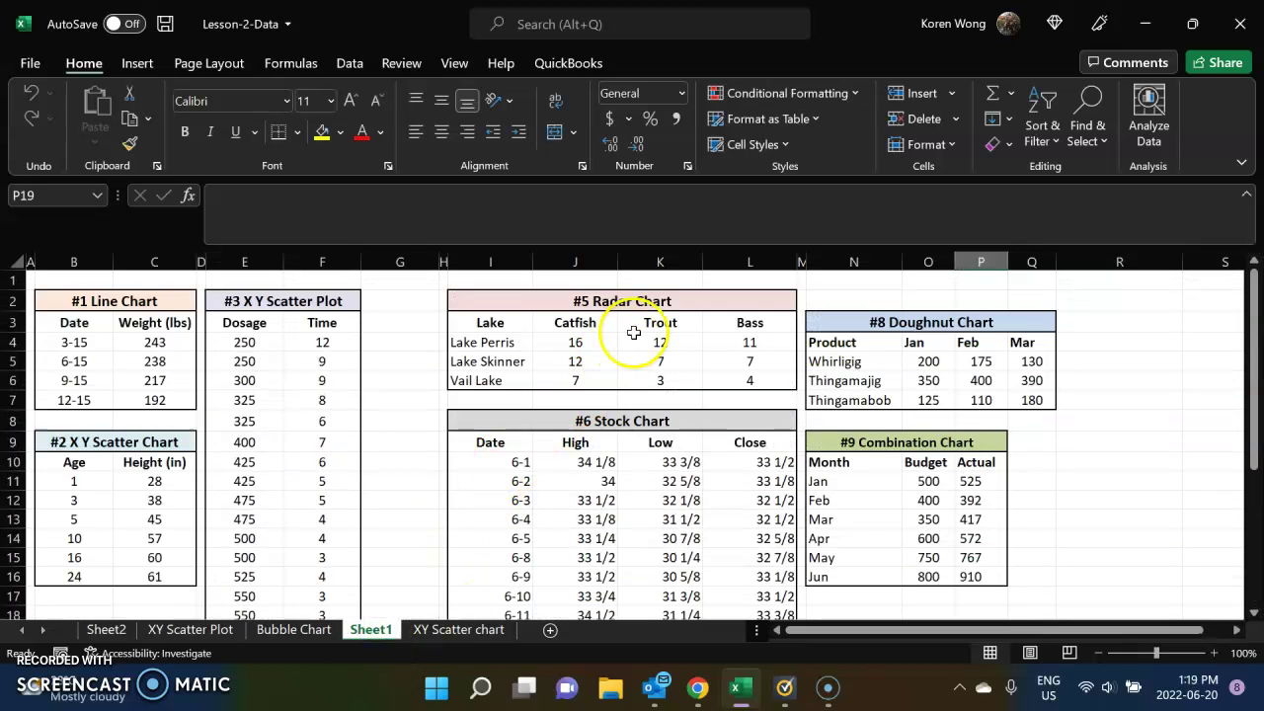
{"action": "scroll", "coordinate": [632, 365], "scroll_direction": "down", "scroll_amount": 1}
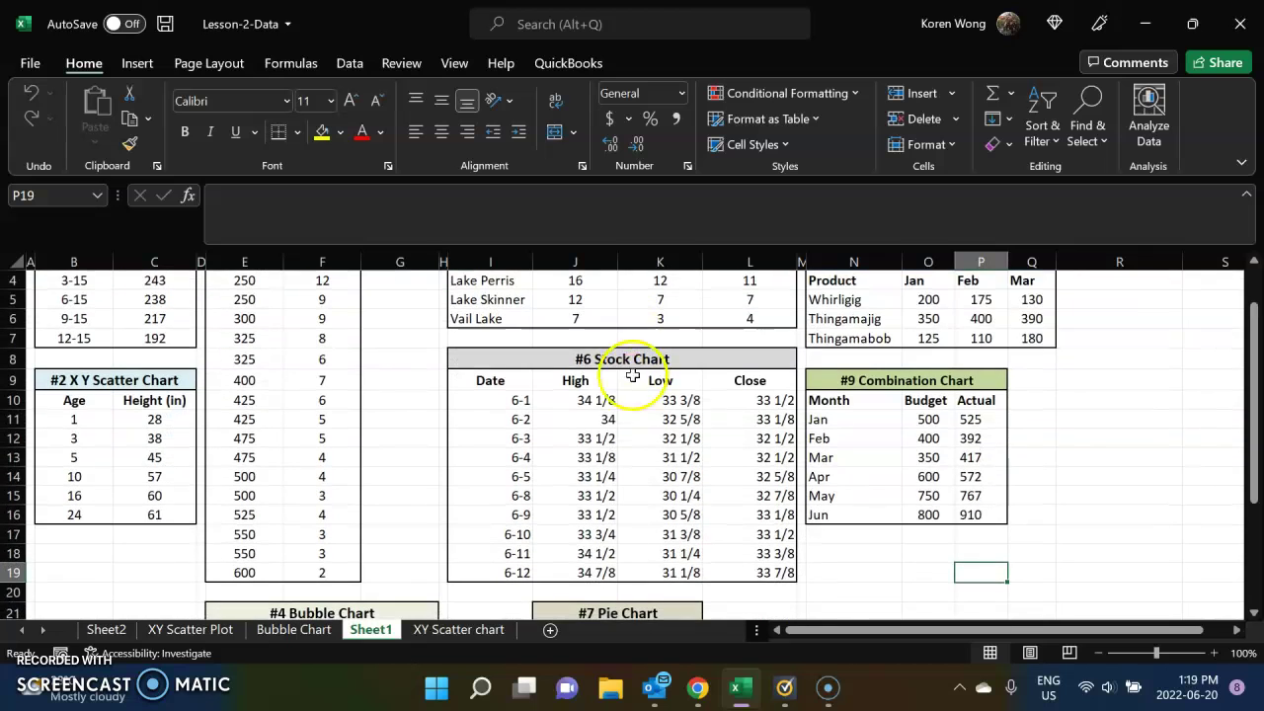
{"action": "scroll", "coordinate": [633, 408], "scroll_direction": "down", "scroll_amount": 1}
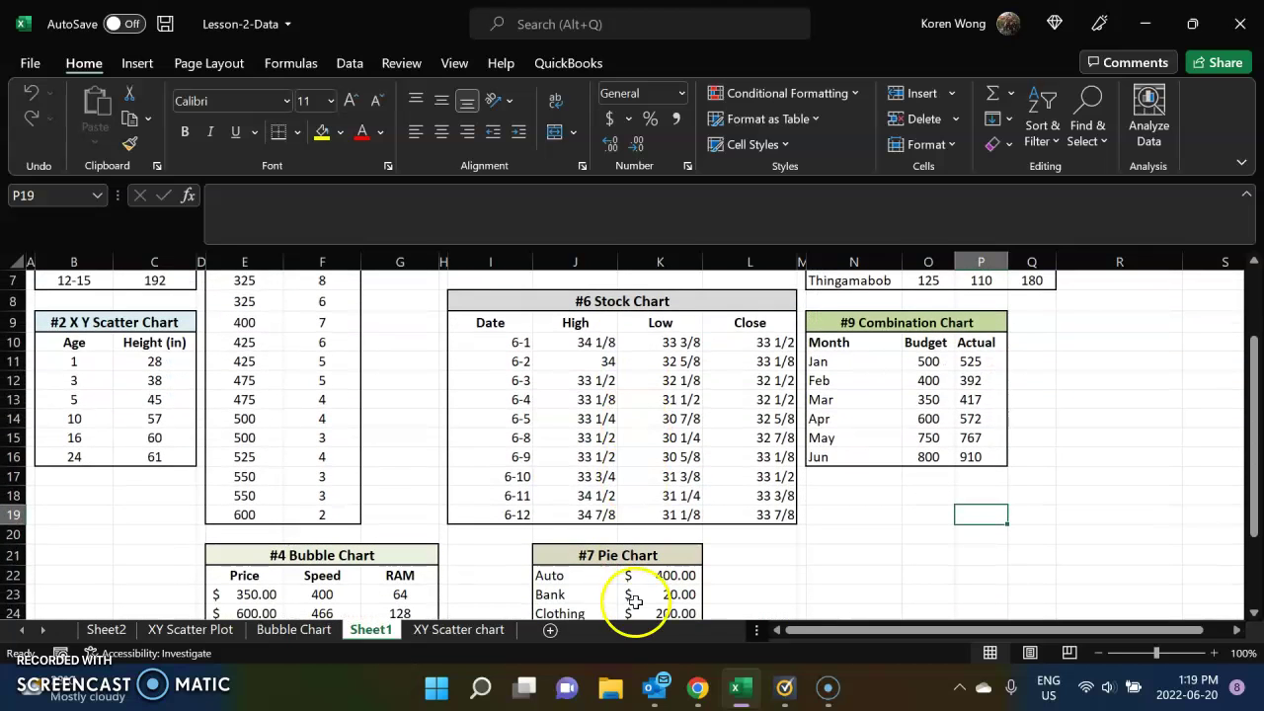
{"action": "scroll", "coordinate": [1026, 548], "scroll_direction": "up", "scroll_amount": 1}
{"action": "scroll", "coordinate": [1021, 541], "scroll_direction": "up", "scroll_amount": 1}
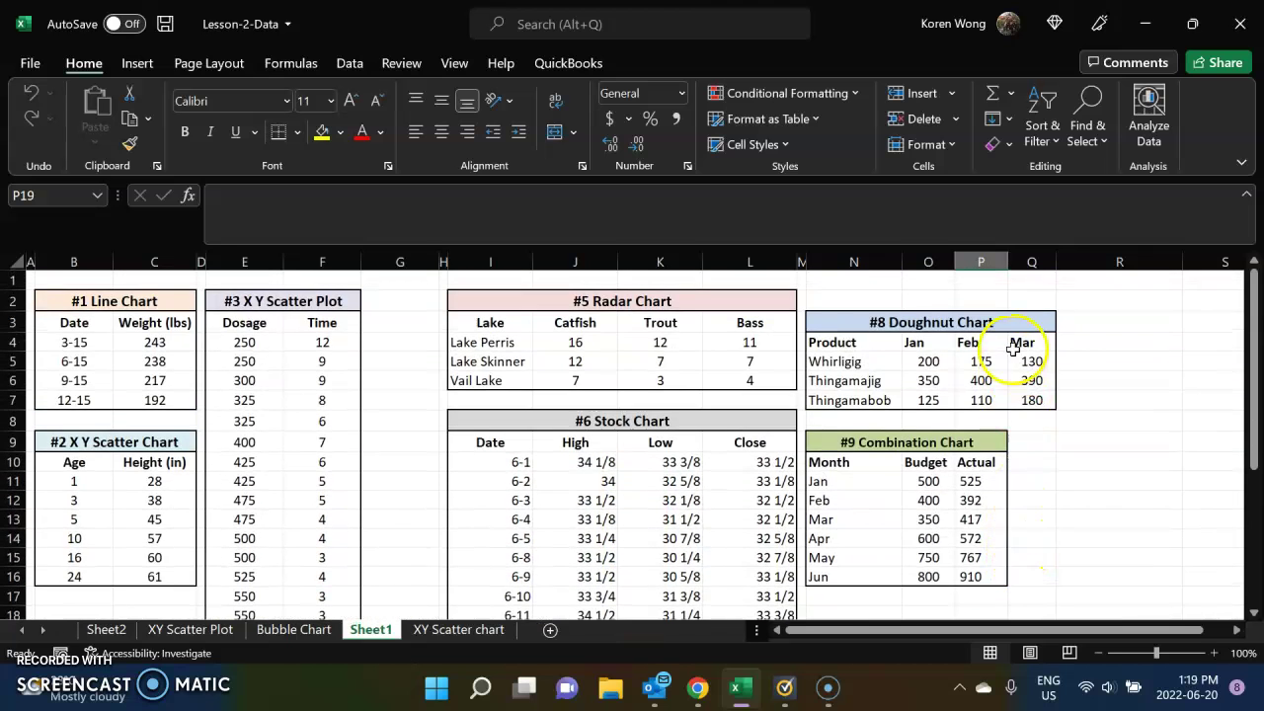